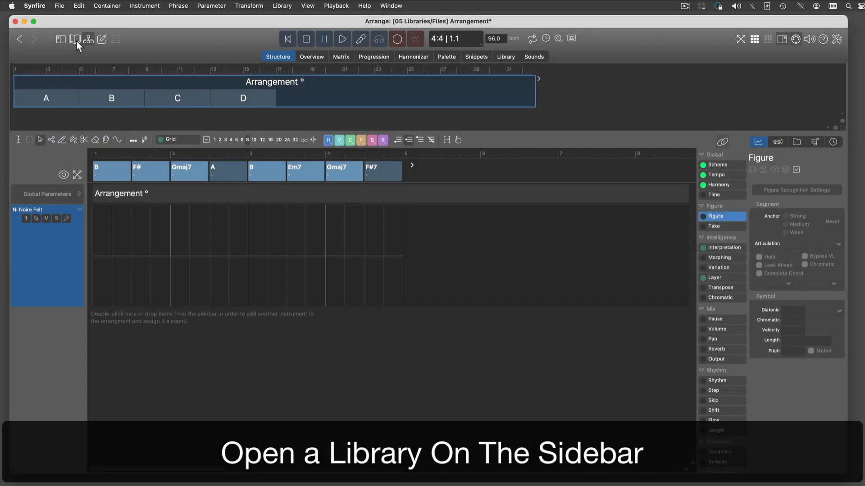
- Show the library sidebar and load the Example Piano library from the Examples group
click(76, 40)
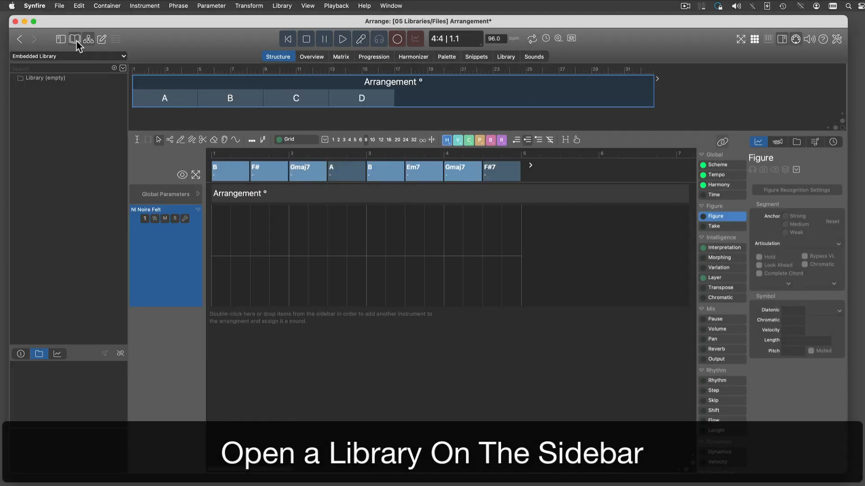
click(63, 53)
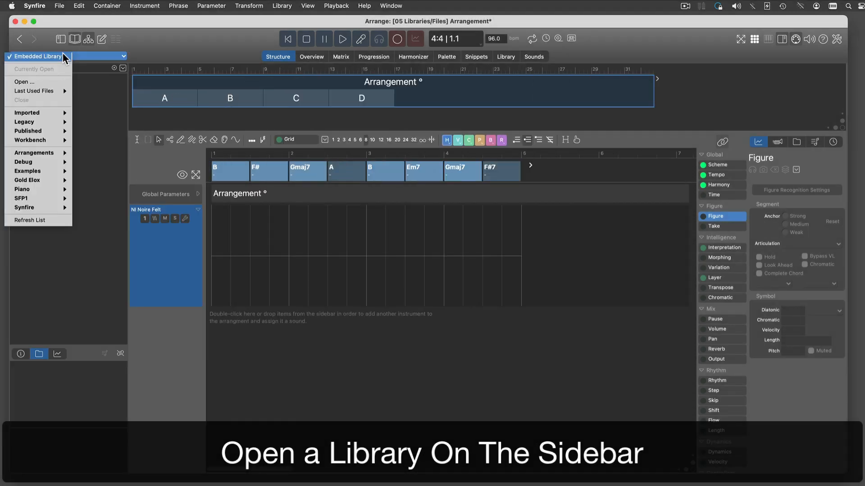
mouse_move(34, 170)
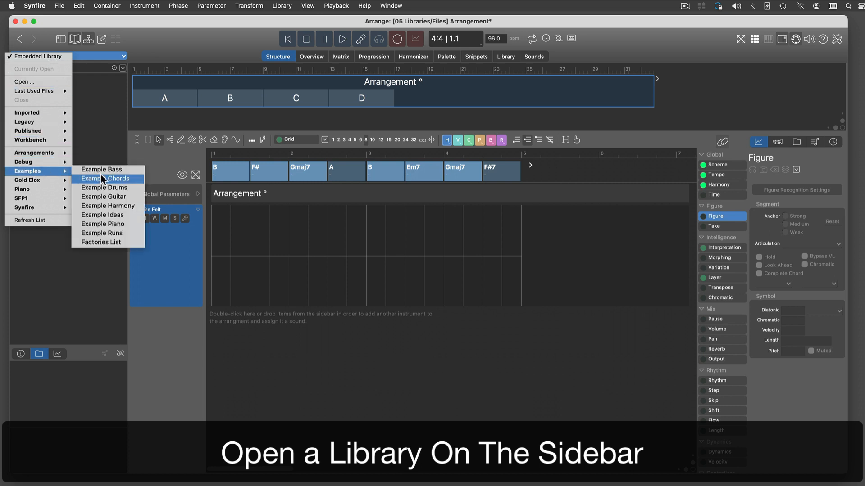
click(132, 224)
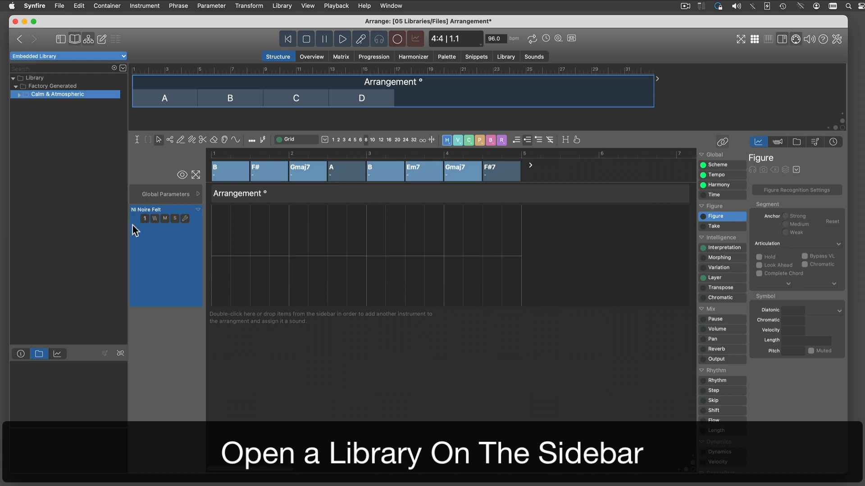
- Browse the phrases of the Sparse Phrasing pool under Calm & Atmospheric, including Piano.049 and Piano.041
click(66, 152)
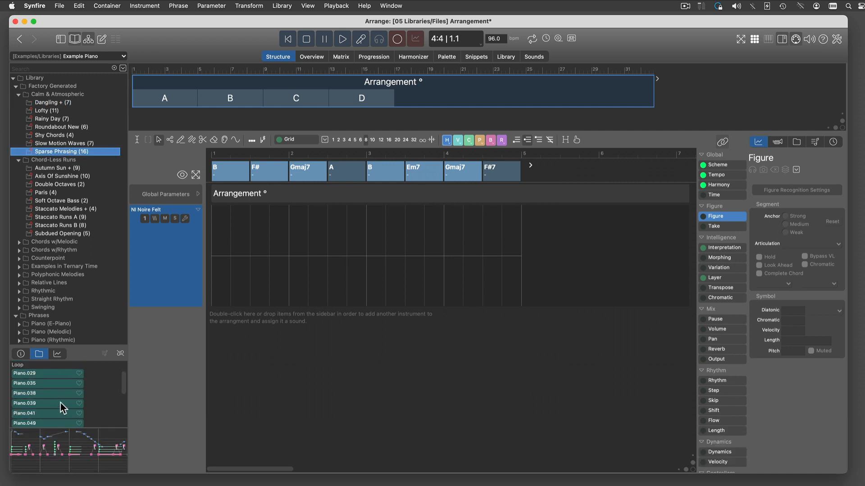
scroll(59, 403, down, 3)
click(60, 406)
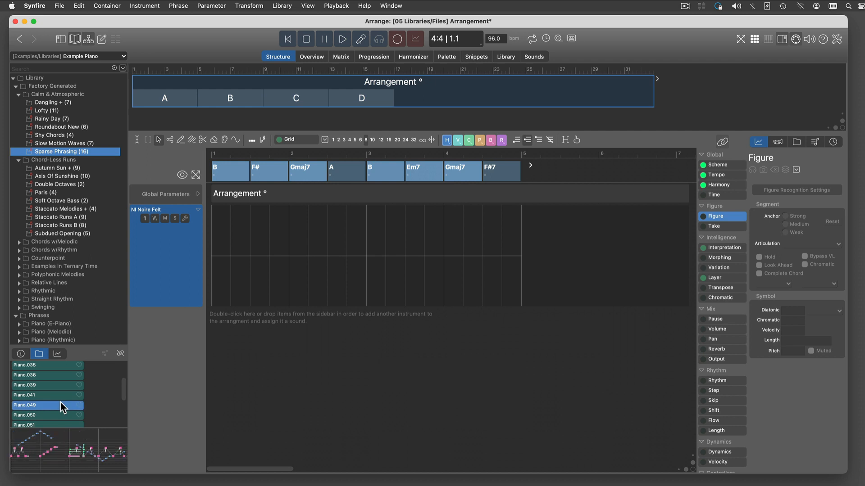
click(57, 395)
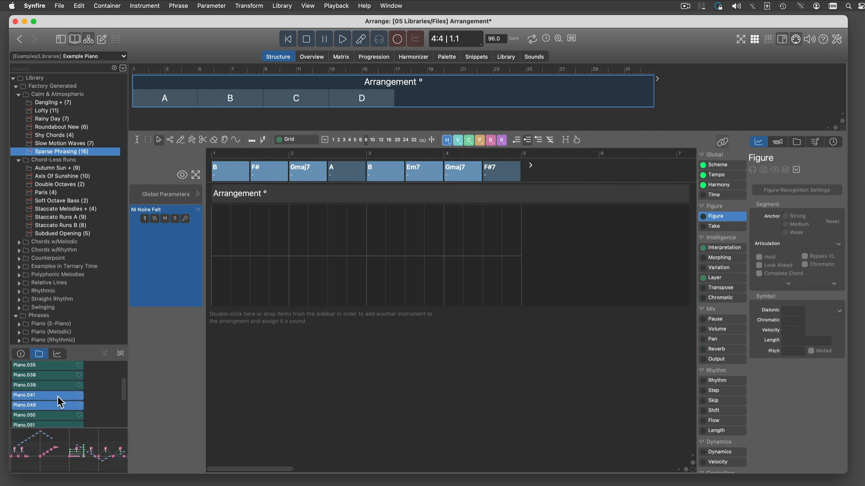
scroll(57, 398, up, 1)
scroll(57, 397, up, 2)
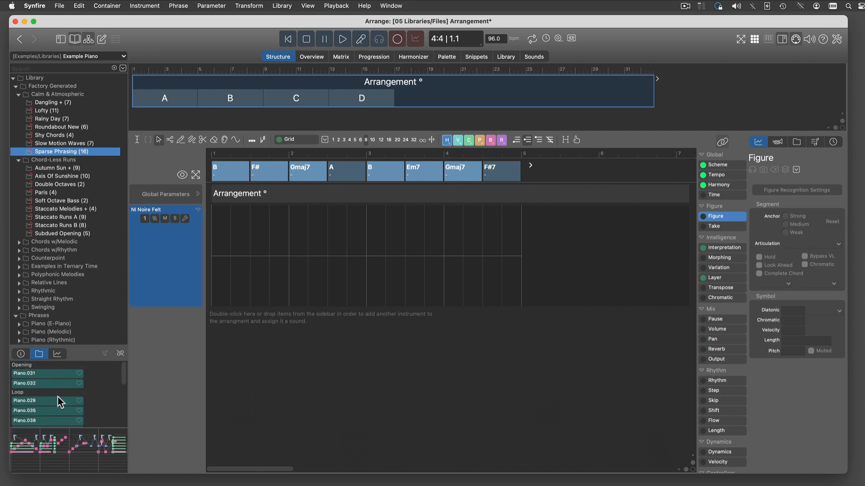
- Assign phrase Piano.002 from the Dangling + pool to the NI Noire Felt instrument and to container C, and start playback
click(53, 103)
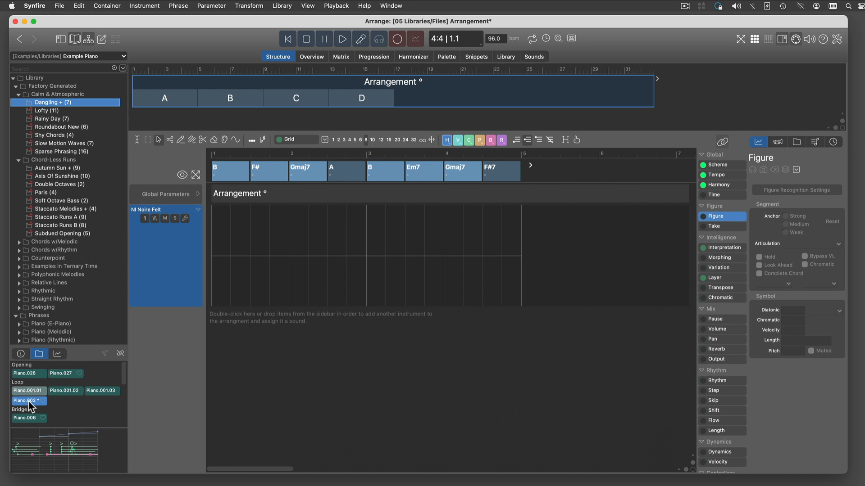
drag(28, 401, 180, 261)
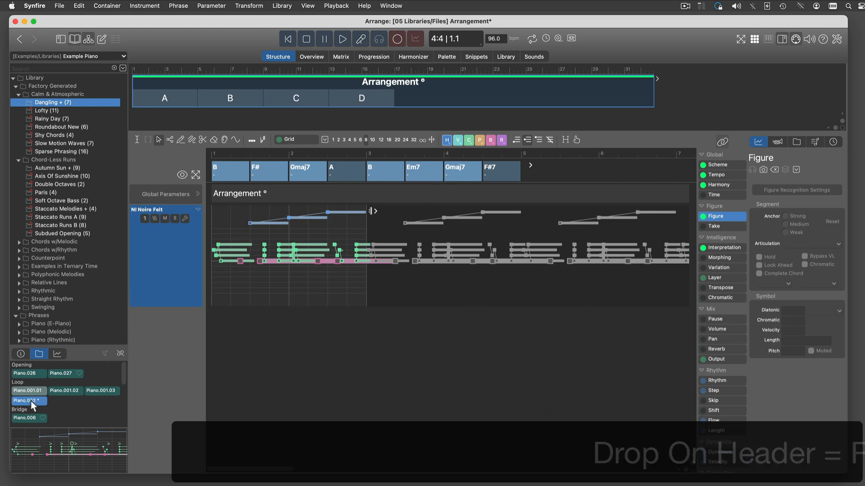
drag(32, 405, 314, 97)
key(space)
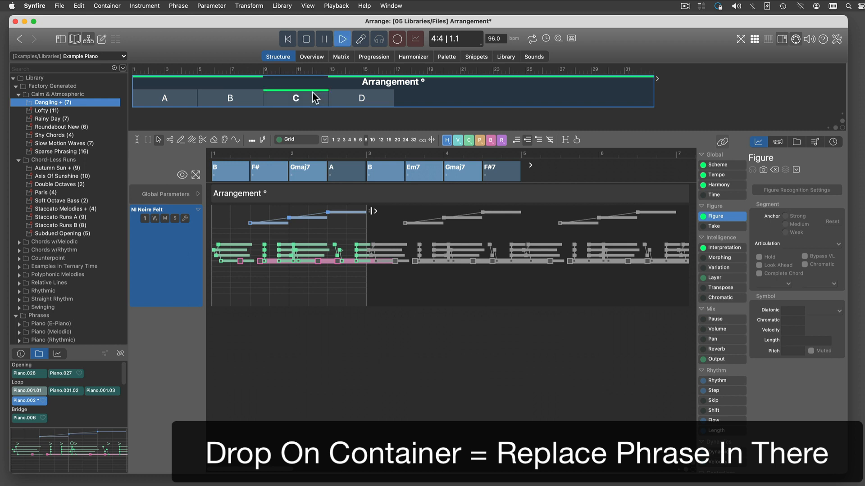
- Add phrases Piano.001.02 and Piano.001.03 together at bar 3 of the NI Noire Felt figure
click(68, 393)
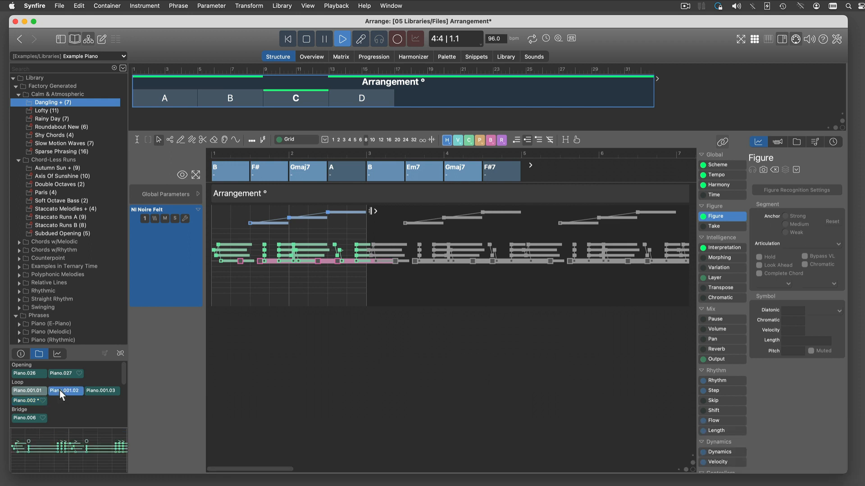
drag(60, 394, 366, 249)
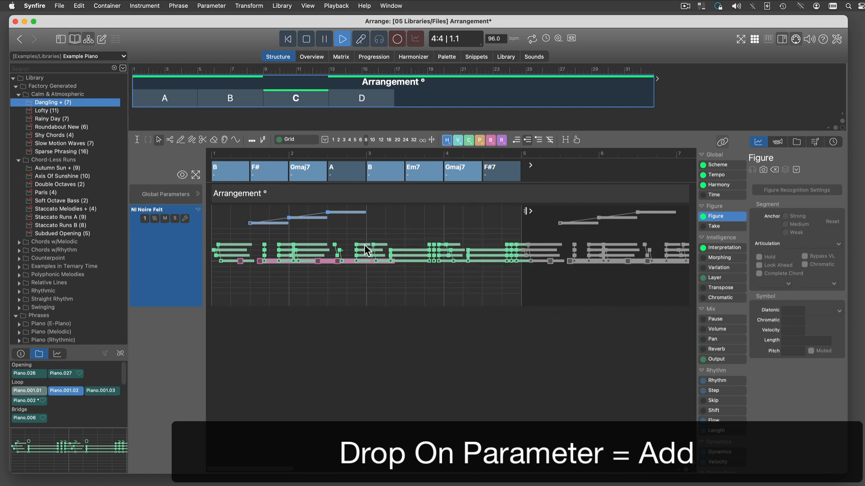
click(107, 393)
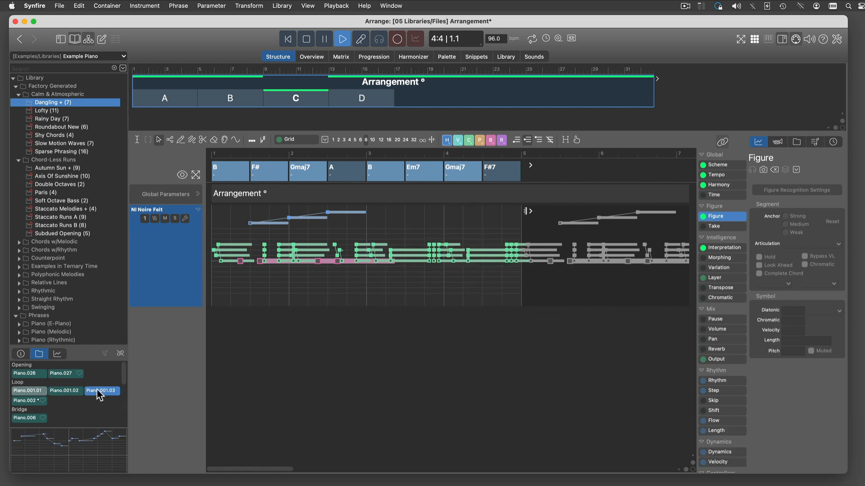
mouse_move(96, 390)
mouse_down()
mouse_move(226, 368)
mouse_move(392, 290)
mouse_move(396, 282)
mouse_move(366, 269)
mouse_up()
key(super)
key(shift)
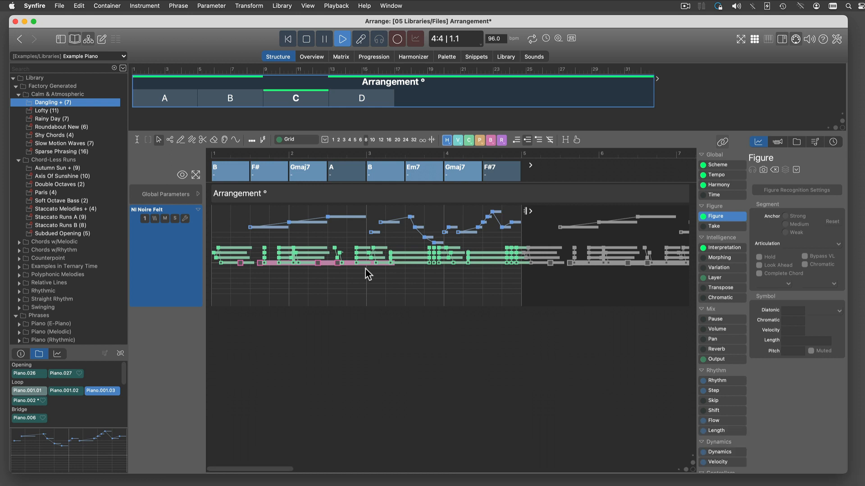
- Extract the rhythm of phrase Piano.027 into the Rhythm parameter, inspect it, and return to the Figure parameter
click(63, 372)
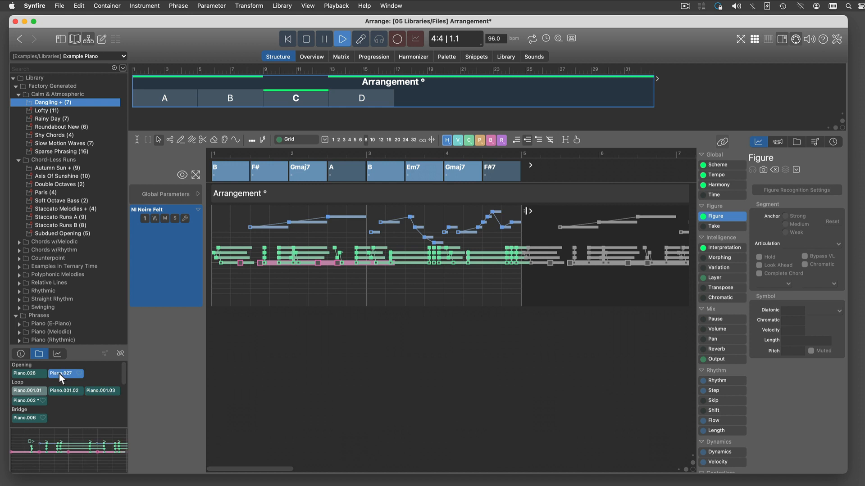
drag(59, 374, 738, 383)
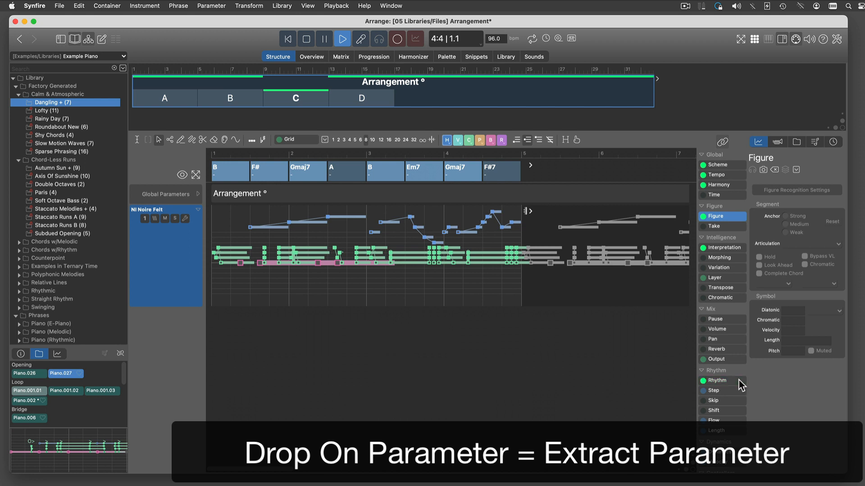
click(738, 380)
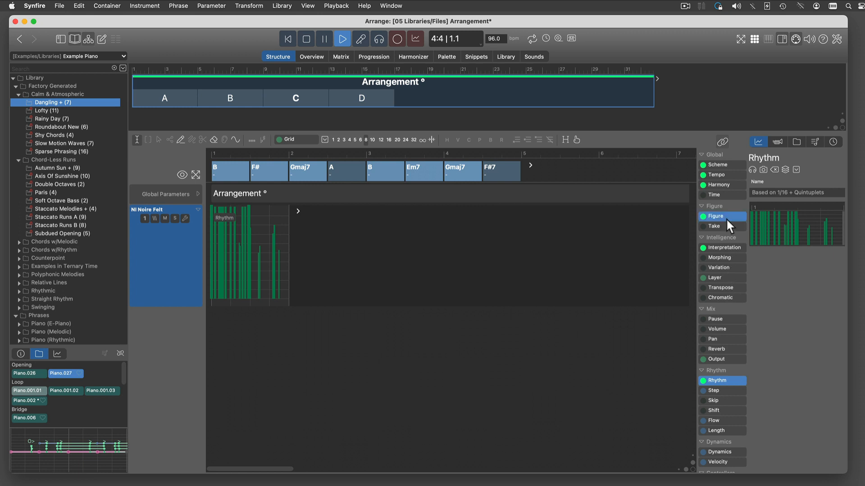
click(726, 218)
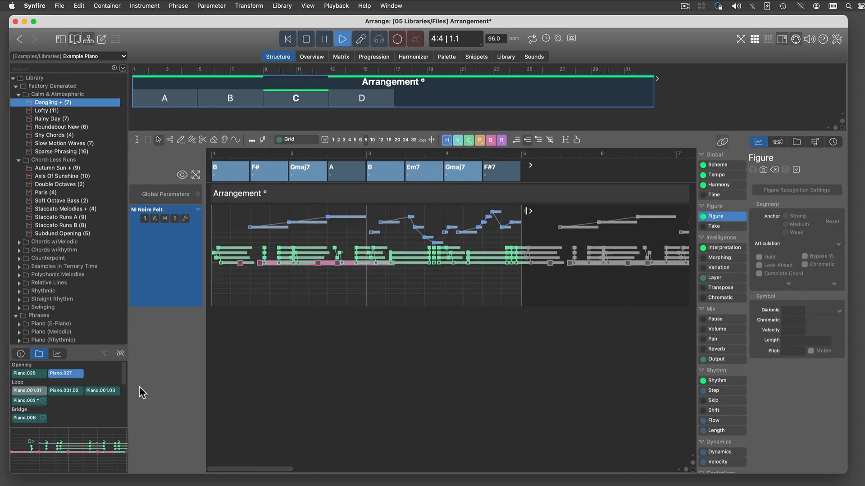
- Show the parameters of Piano.027 and copy its Preview harmony and Tempo to the NI Noire Felt instrument
click(58, 354)
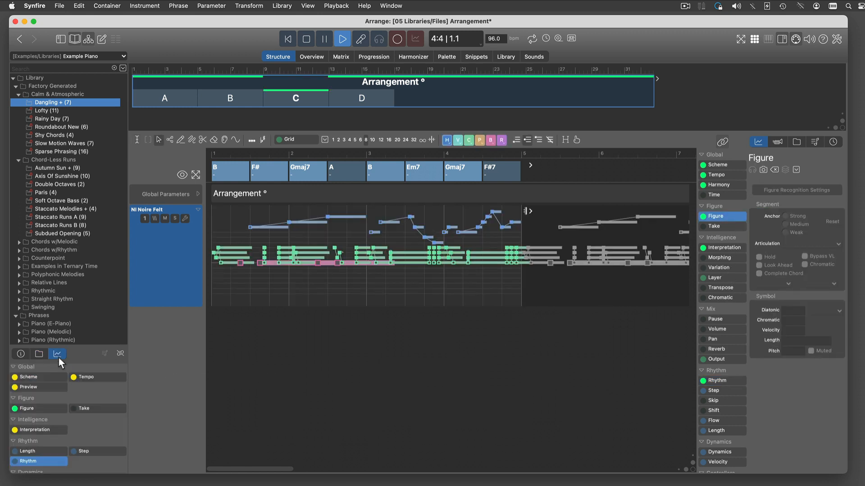
click(33, 386)
drag(33, 387, 173, 283)
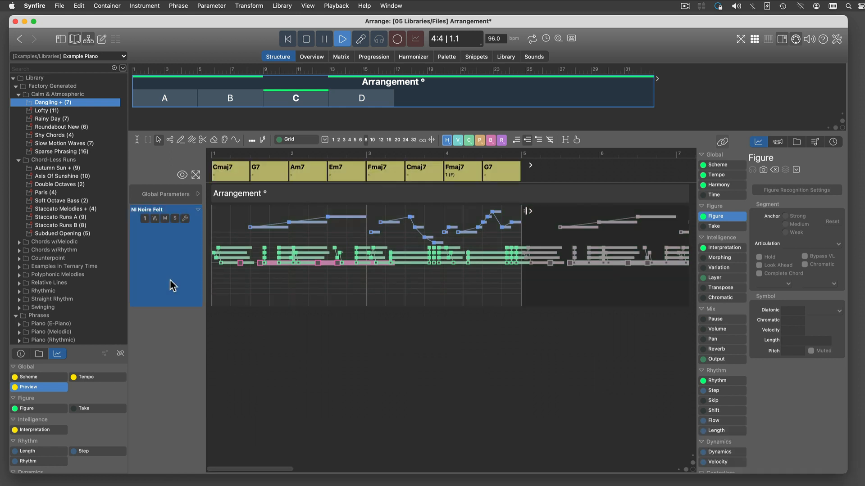
click(81, 379)
drag(81, 379, 186, 285)
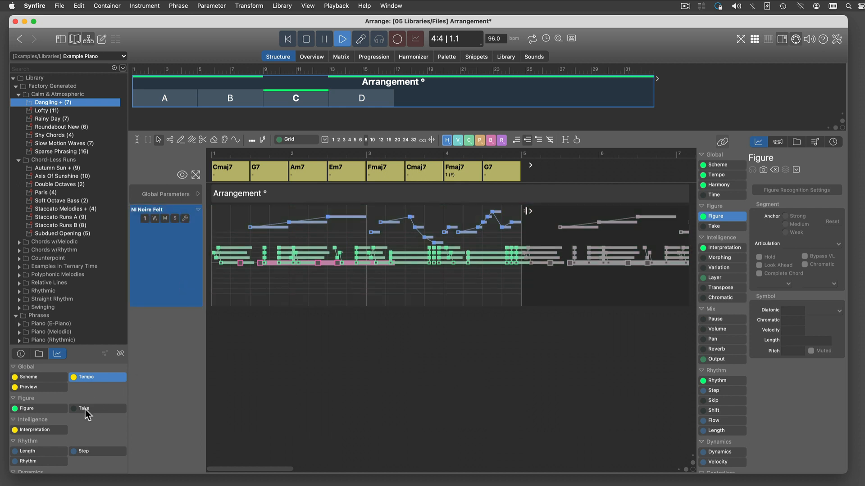
- Copy the phrase's Velocity parameter to the NI Noire Felt track, display Velocity there, and append it again at bar 3
scroll(85, 410, down, 3)
click(21, 430)
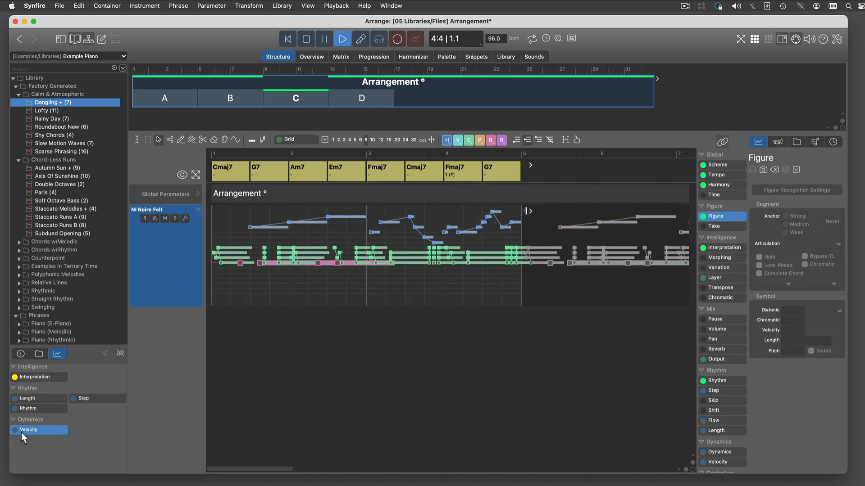
drag(21, 432, 221, 292)
click(716, 462)
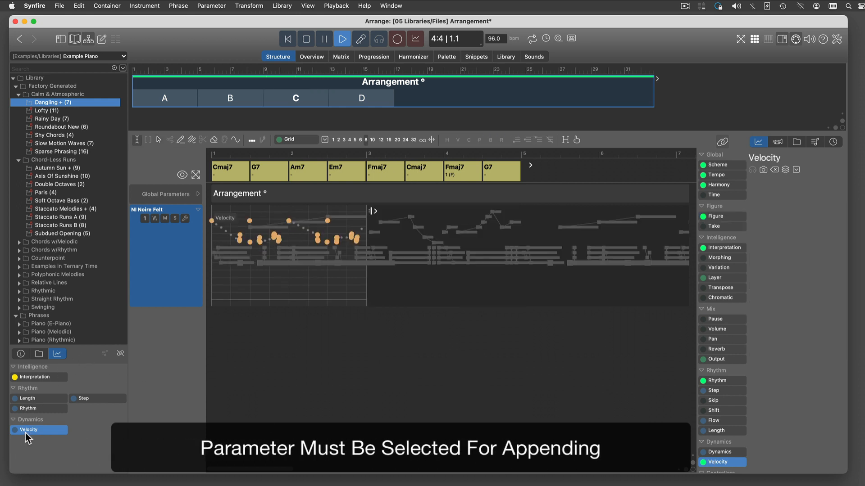
drag(26, 435, 366, 260)
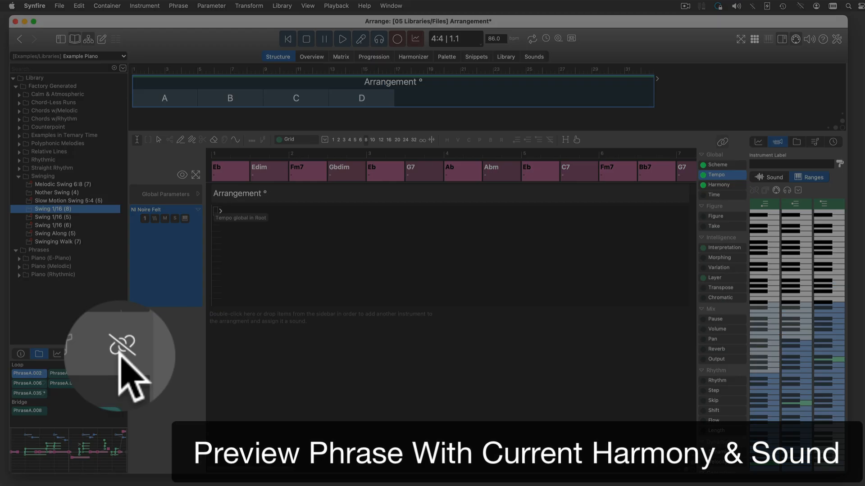
- Link phrase previews to the current harmony and sound, and audition PhraseA.004 from the Swing 1/16 pool
click(120, 354)
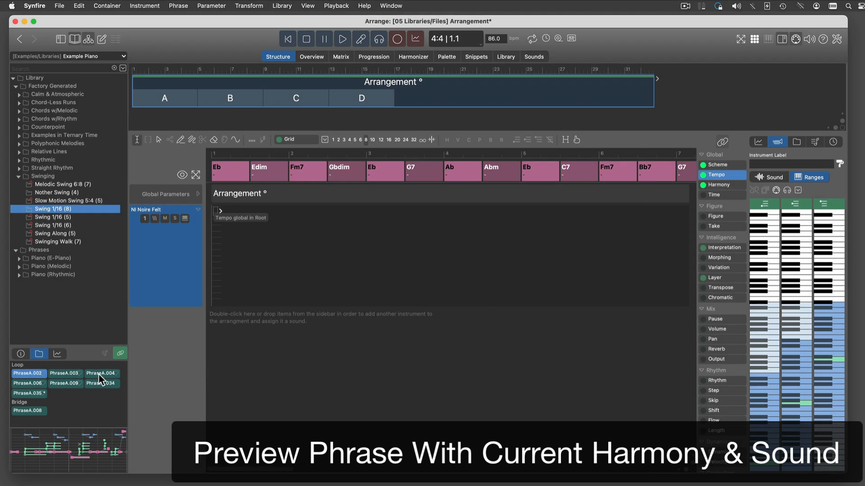
click(99, 375)
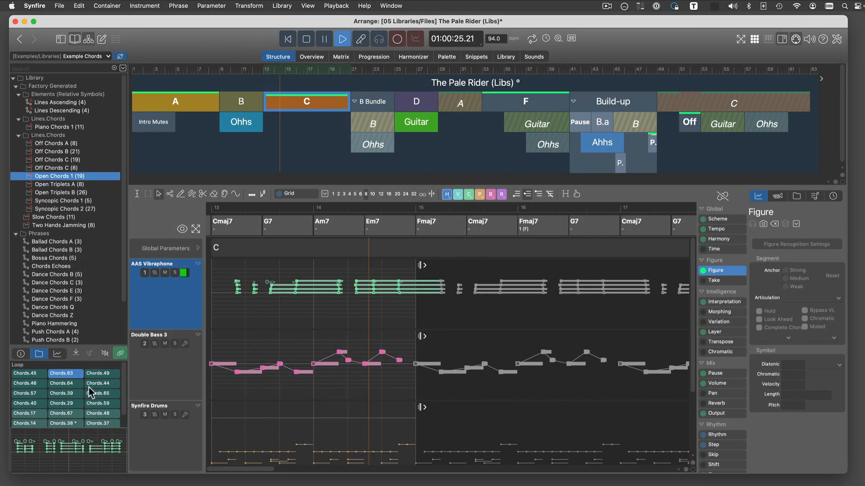
- Audition Chords.57 and Chords.67 with in-container preview enabled, and copy Chords.67 to the AAS Vibraphone track in container C
click(28, 393)
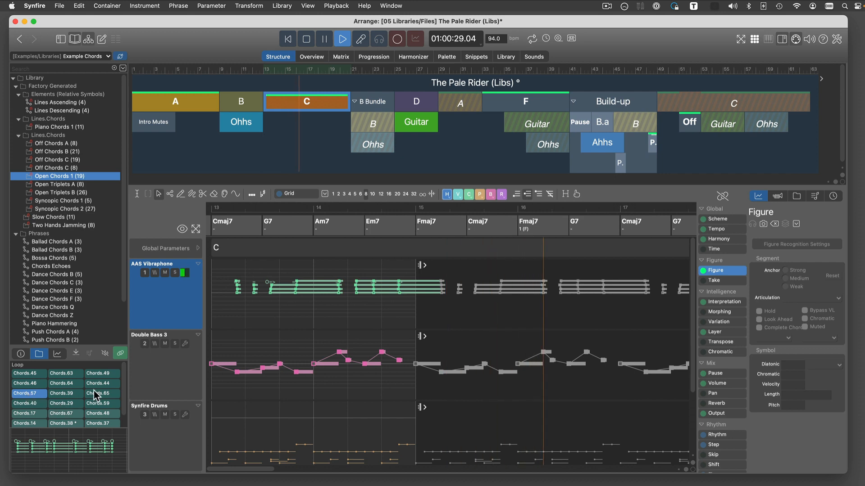
click(105, 353)
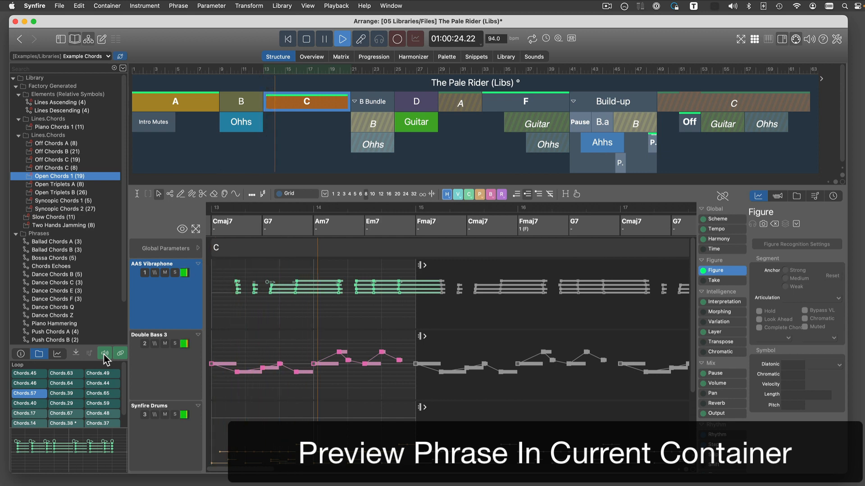
click(66, 416)
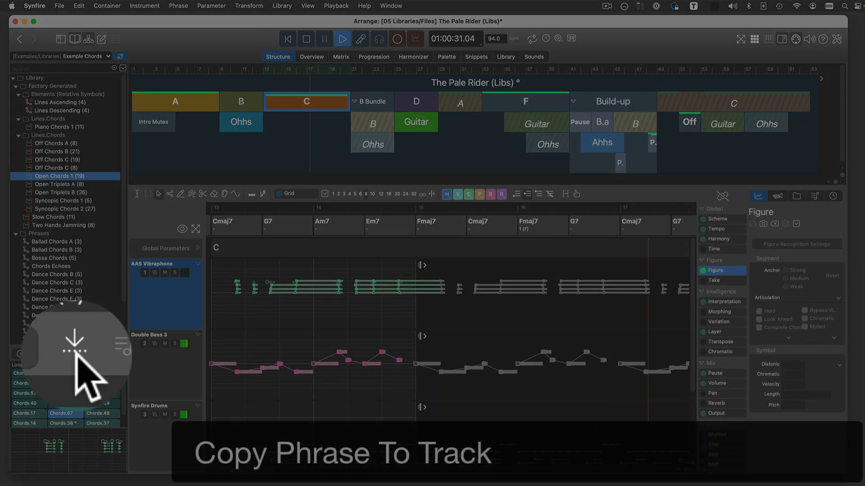
click(76, 355)
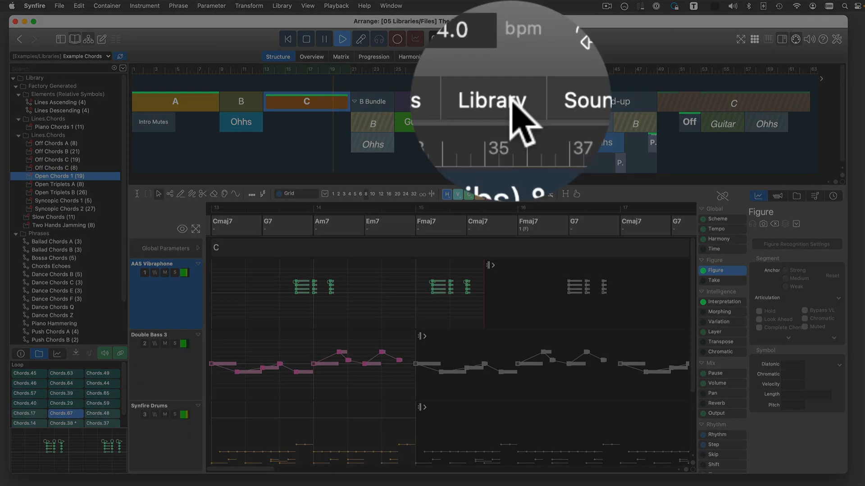
- Show phrase Chords.59 on the Library page, fitted to the editor width, and open its Factory settings
click(506, 56)
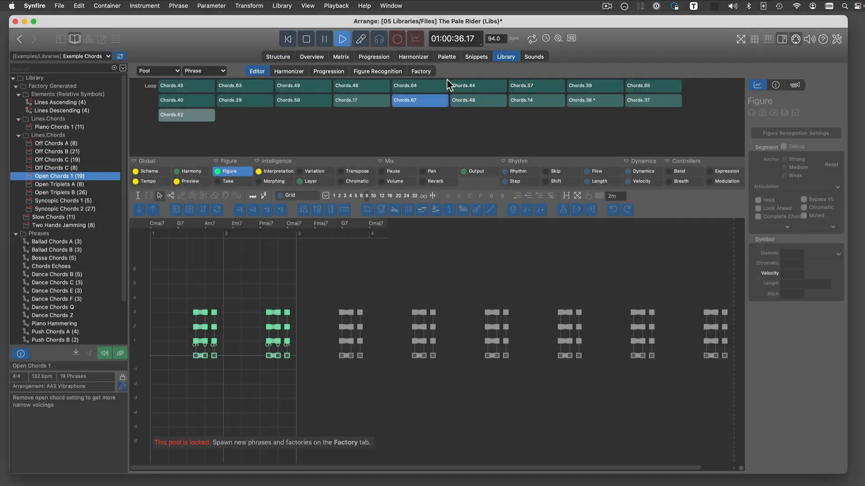
click(307, 99)
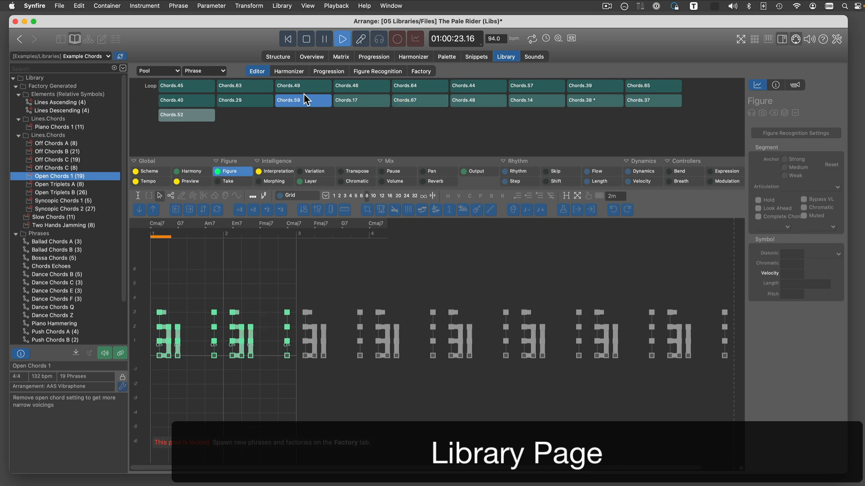
click(577, 197)
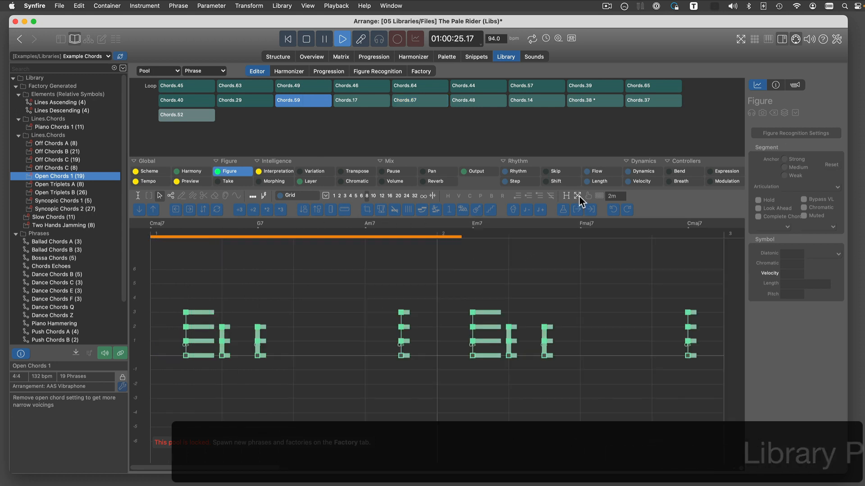
click(425, 72)
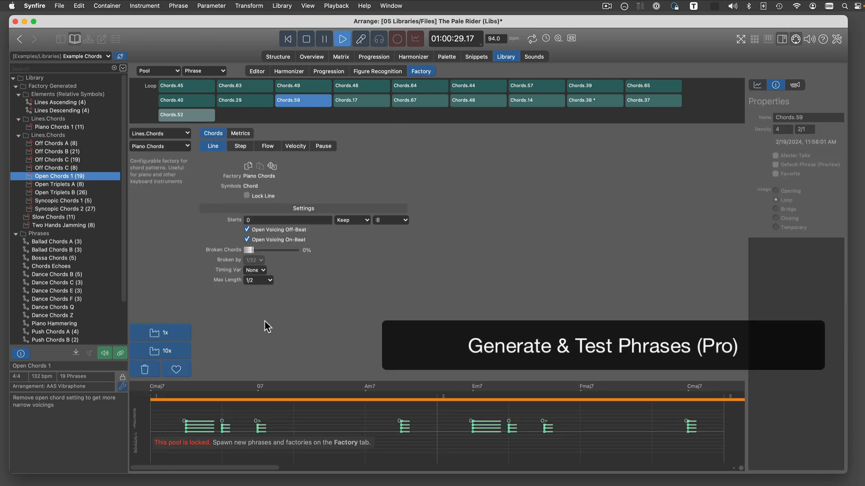
- Generate new phrases one at a time with the Open Chords 1 factory settings and copy the newest one to the track
click(175, 336)
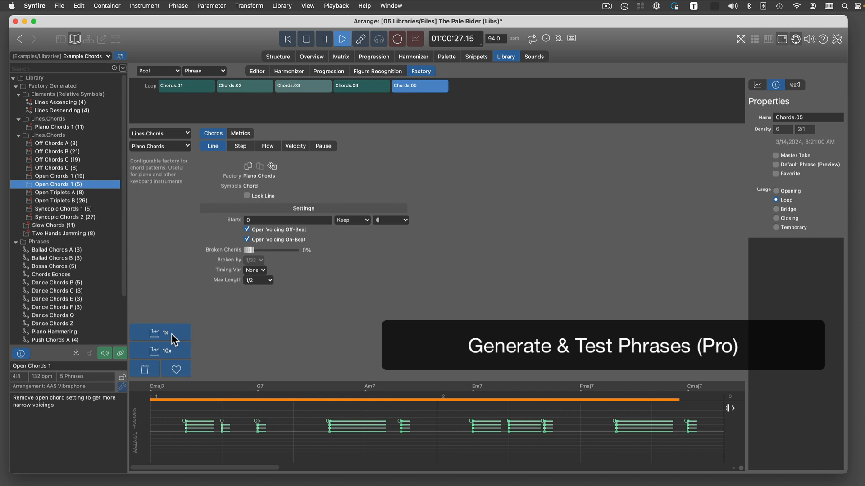
click(173, 337)
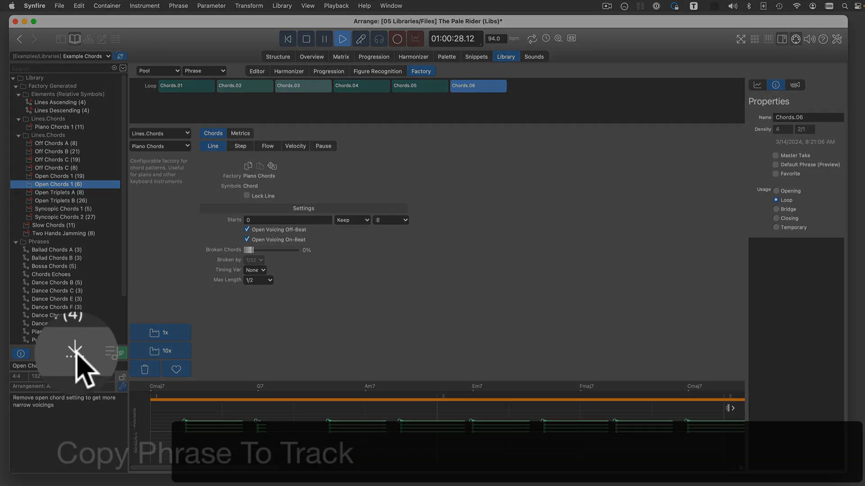
click(76, 353)
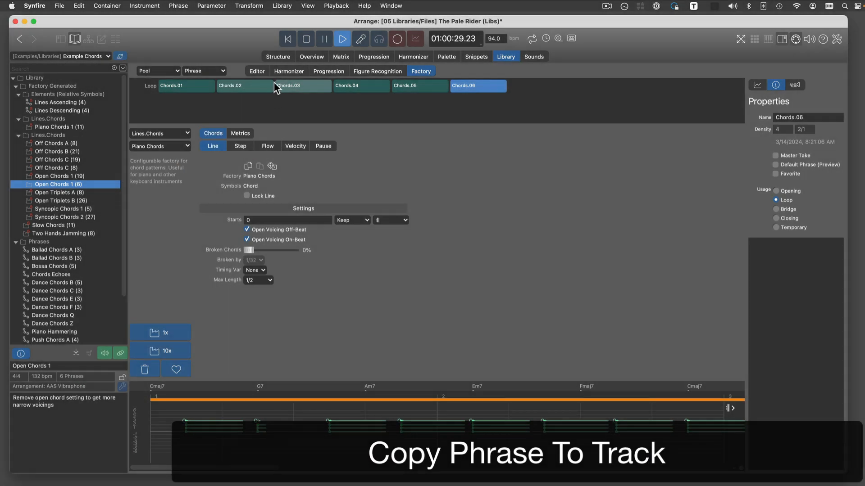
click(281, 57)
click(307, 40)
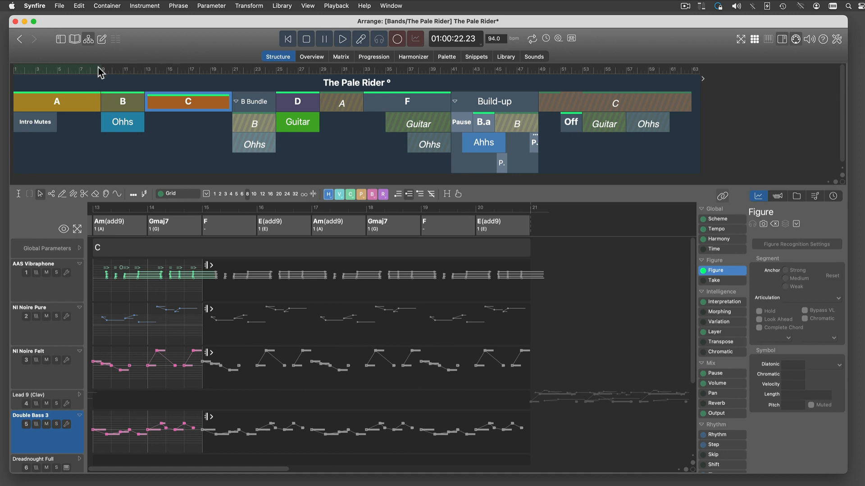
- Show the embedded library in the sidebar and add container C's AAS Vibraphone and Double Bass 3 phrases to it
click(75, 39)
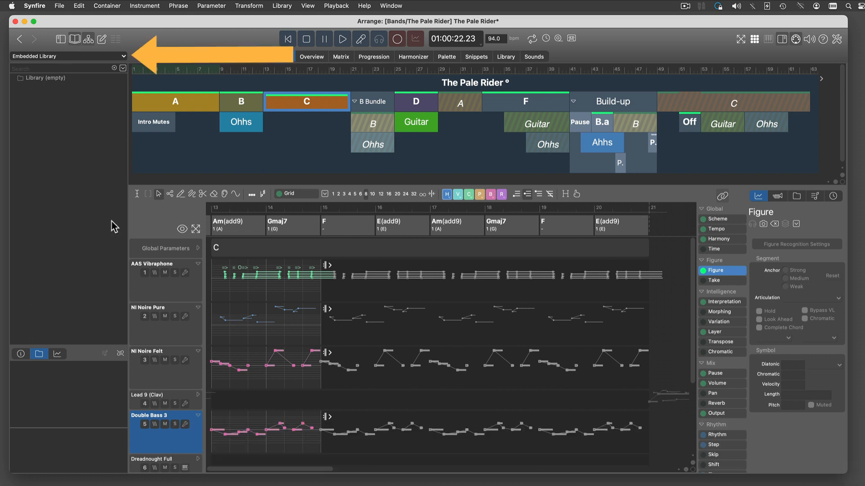
click(175, 287)
drag(175, 285, 70, 121)
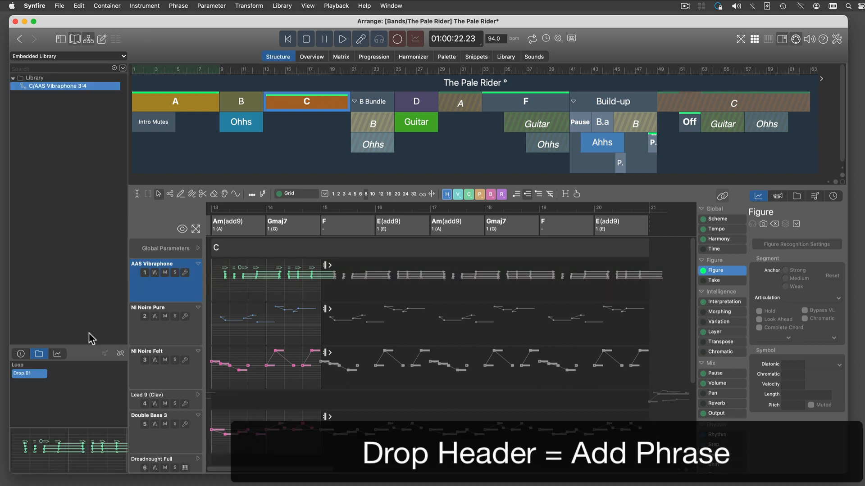
click(191, 443)
drag(191, 443, 69, 133)
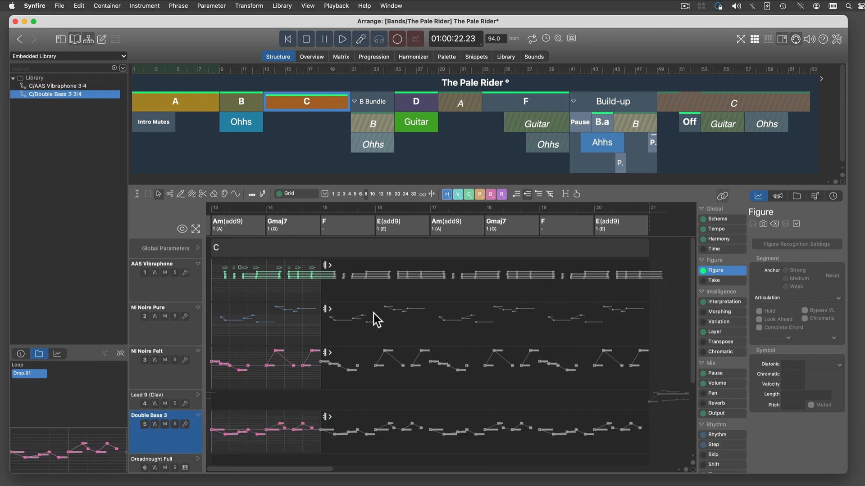
- Add the Velocity, Rhythm and Step parameters of container C's Double Bass 3 track to the embedded library
scroll(716, 367, down, 5)
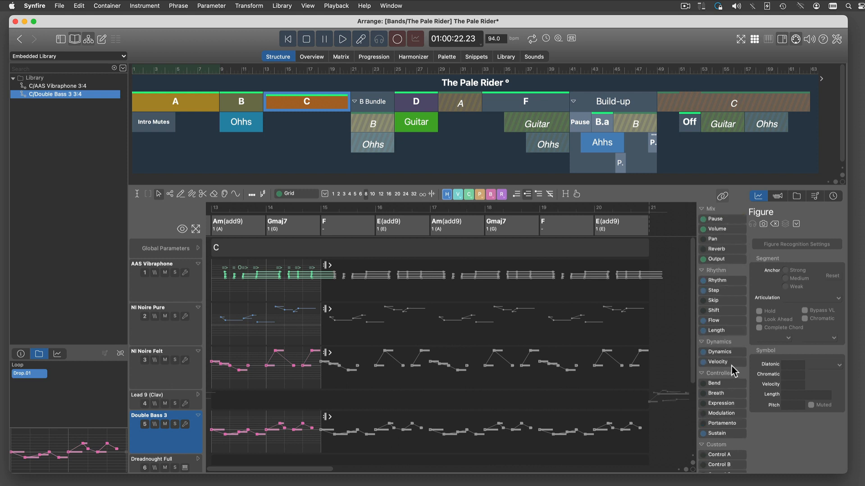
click(731, 362)
drag(732, 369, 59, 138)
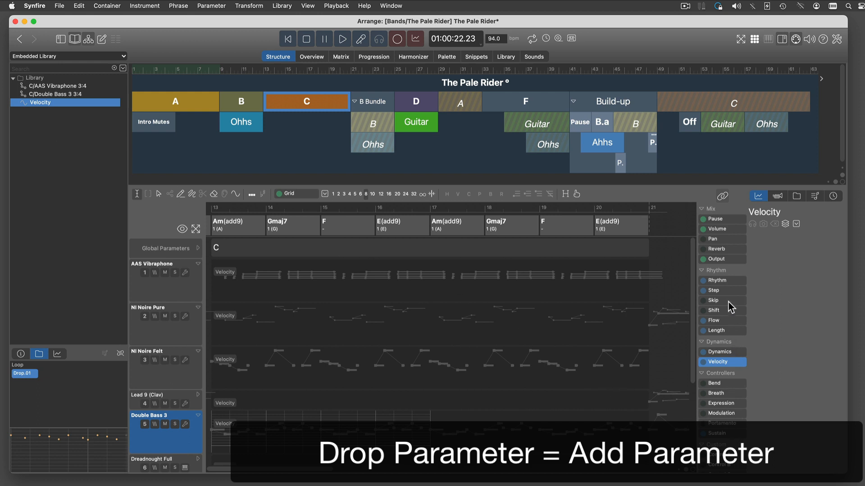
drag(725, 282, 69, 179)
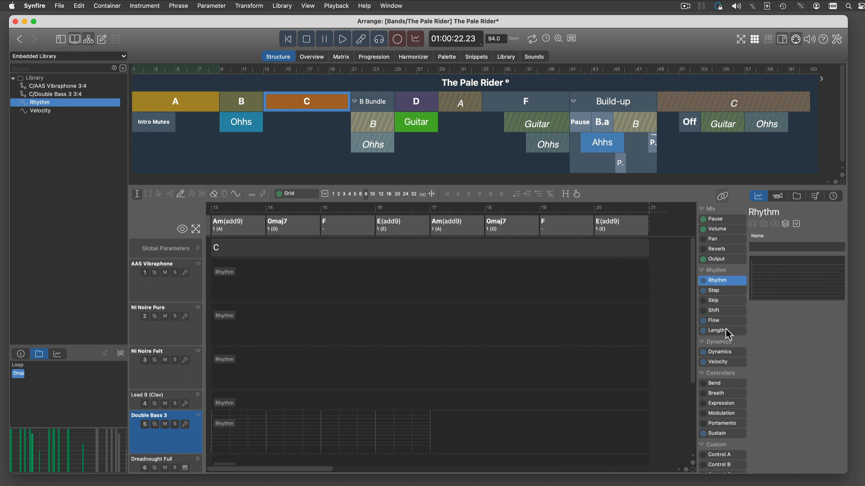
drag(726, 294, 75, 180)
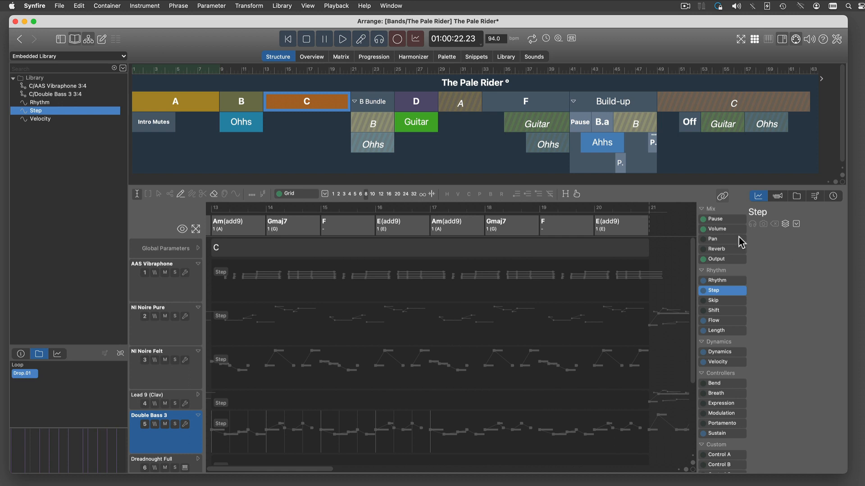
- Add all phrases of container C to the embedded library and preview the AAS Vibraphone, Double Bass 3 and Synfire Drums phrases
scroll(741, 245, up, 5)
drag(728, 271, 66, 151)
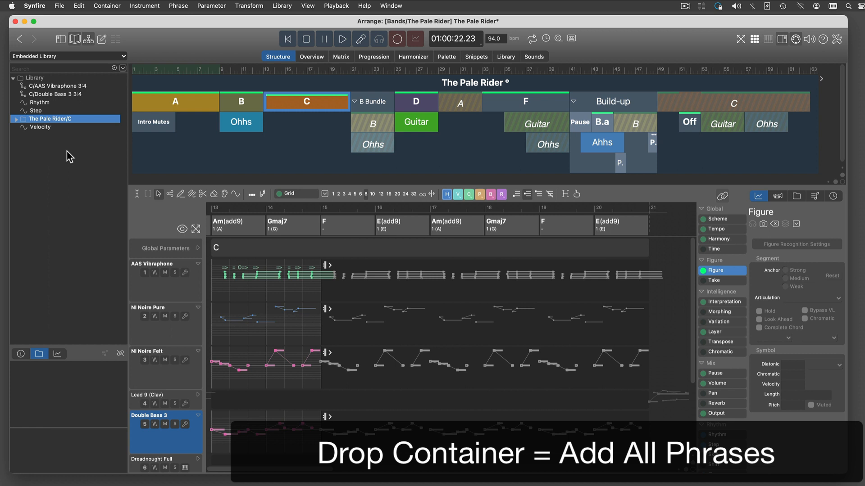
click(17, 119)
click(63, 128)
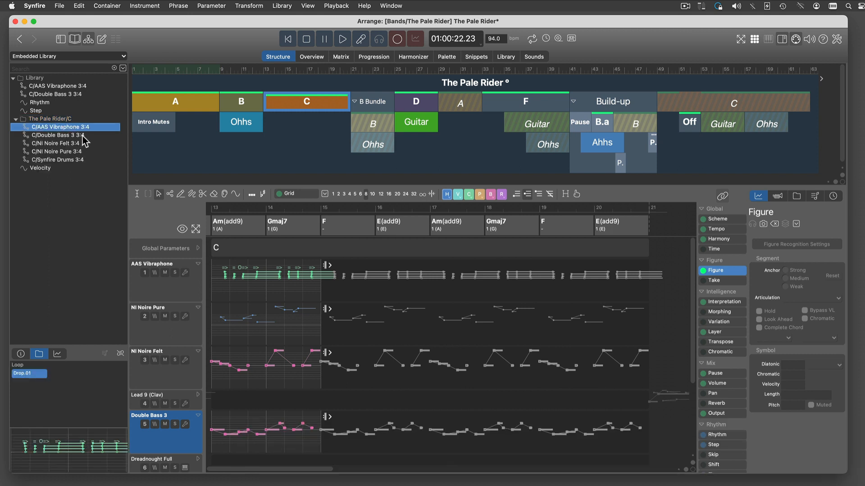
click(82, 135)
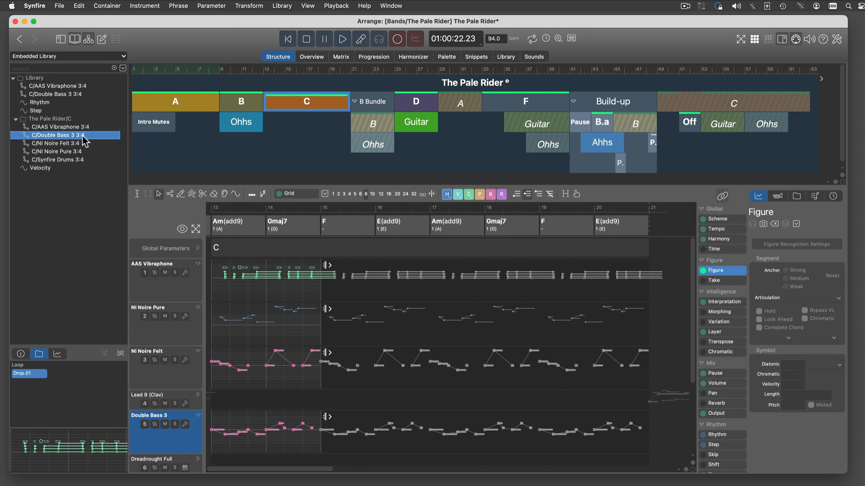
click(66, 161)
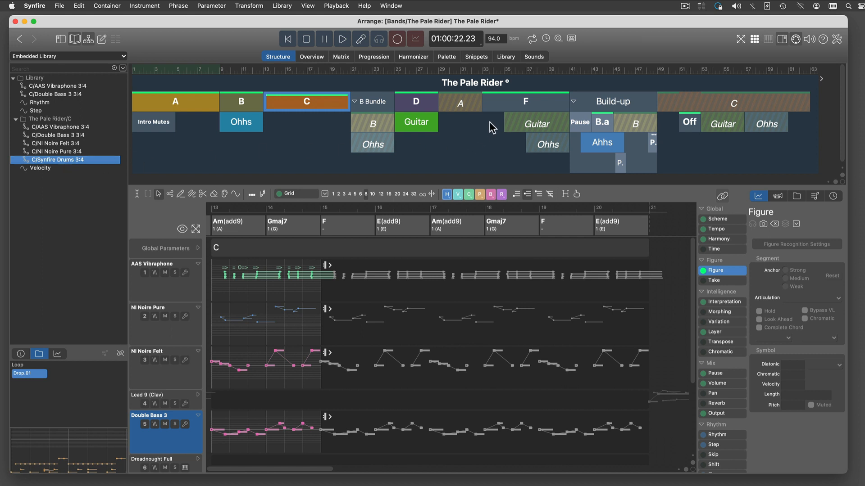
- Extract bars 33 and 34 of container F's AAS Vibraphone figure as a new library phrase
click(518, 108)
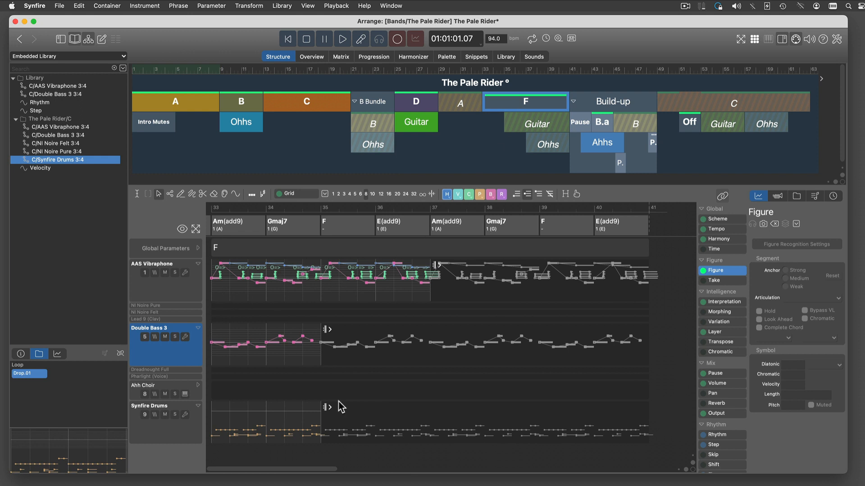
click(693, 464)
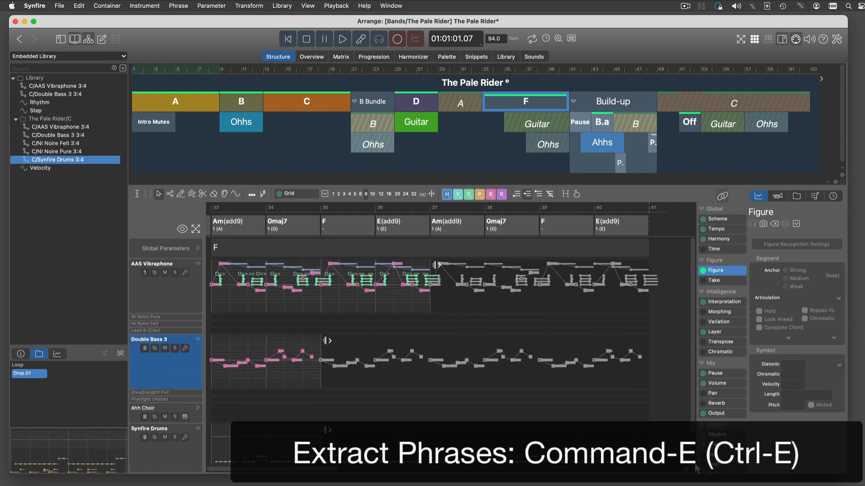
click(136, 194)
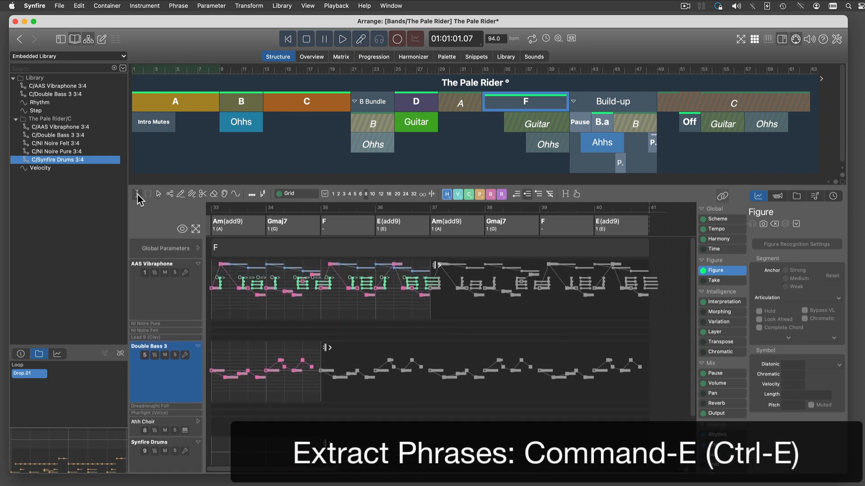
drag(212, 282, 323, 280)
key(super+e)
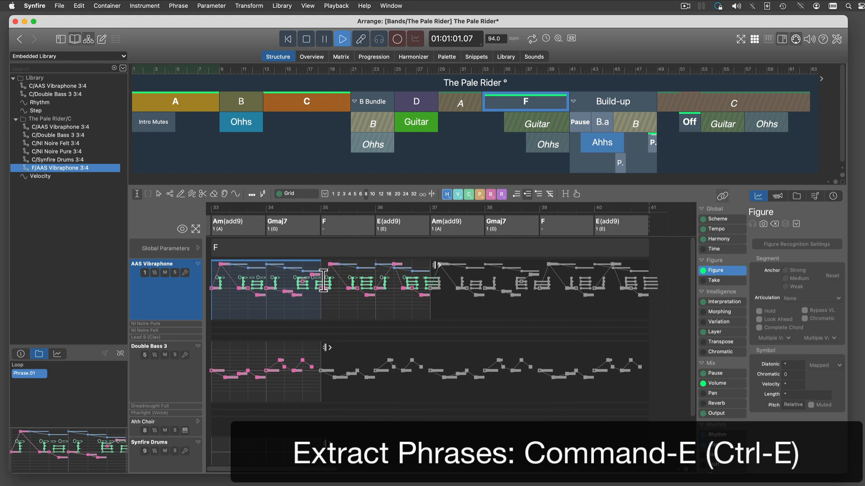
- Extract bars 35 and 36 of the AAS Vibraphone track and bar 33 of the Double Bass 3 track as library phrases
click(323, 287)
drag(322, 287, 431, 288)
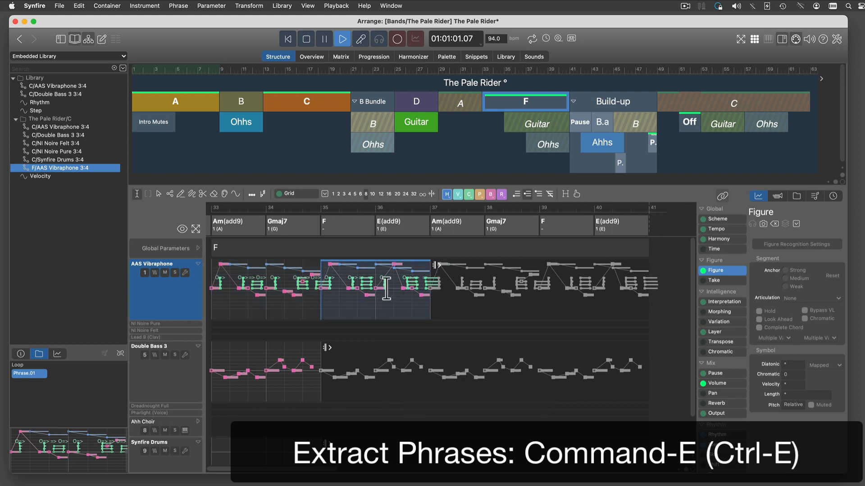
key(super+e)
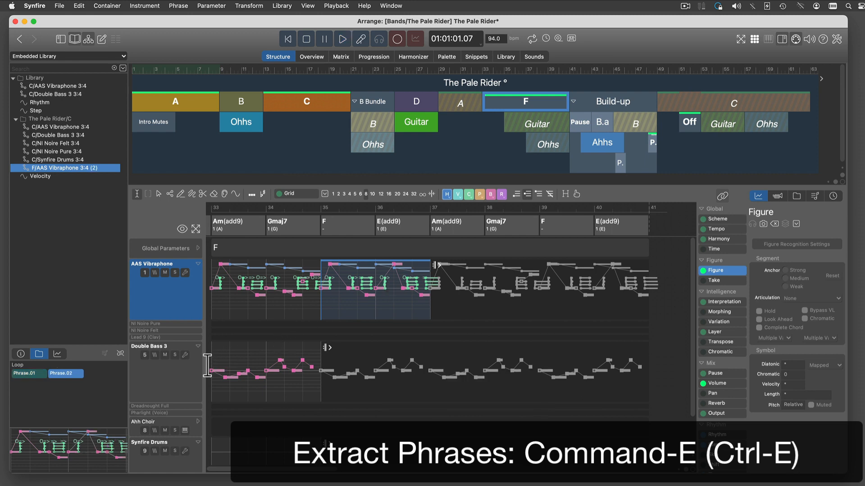
drag(211, 364, 266, 363)
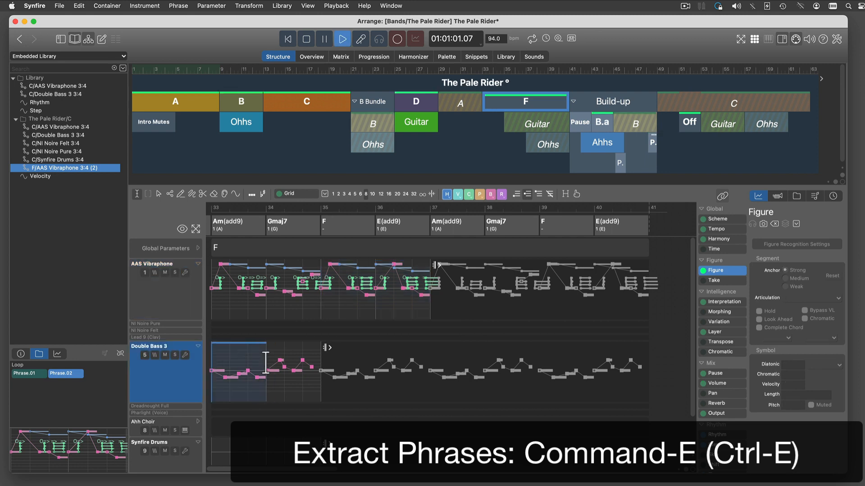
key(super+e)
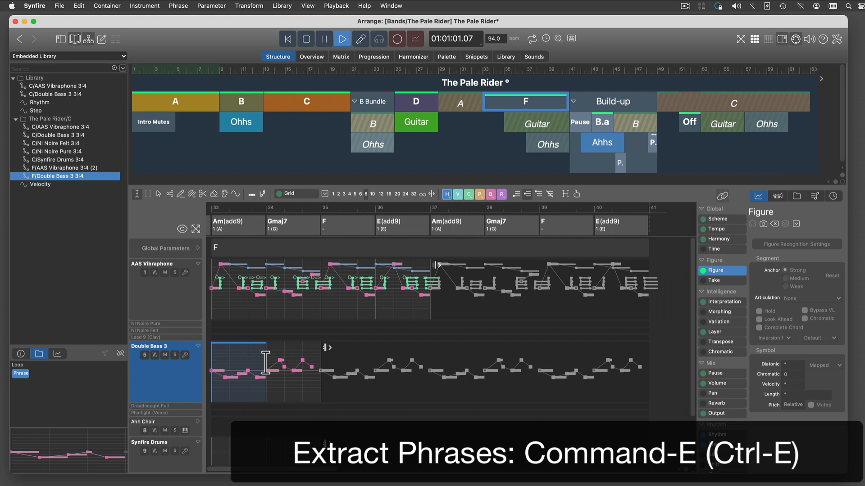
- Add the root container's Am(add9), Gmaj7, F, E(add9) progression to the library, plus its first two chords as a separate entry
click(472, 80)
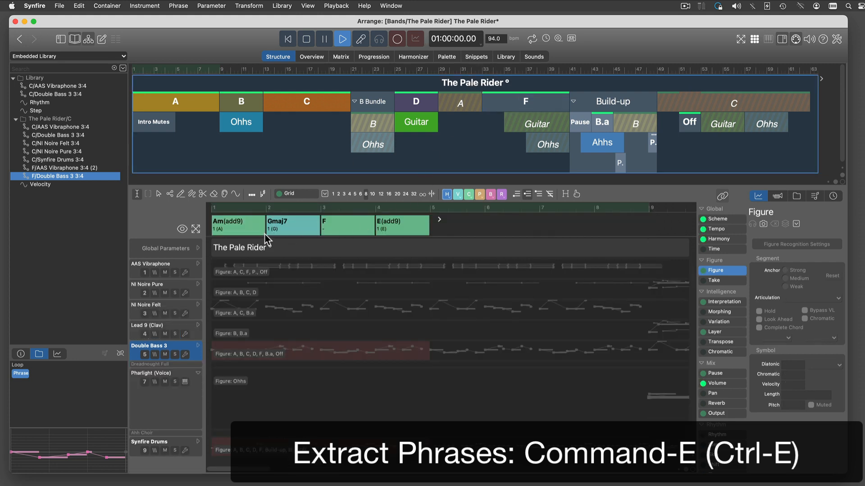
click(251, 229)
shift+click(409, 226)
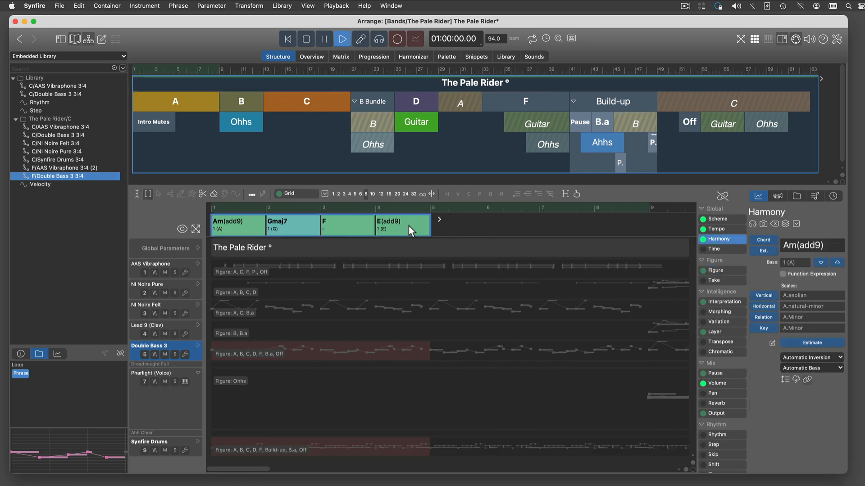
key(super+e)
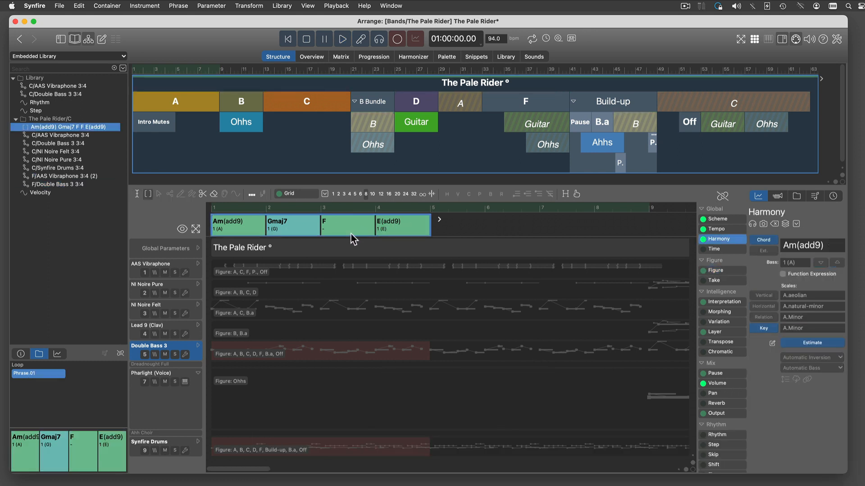
click(246, 228)
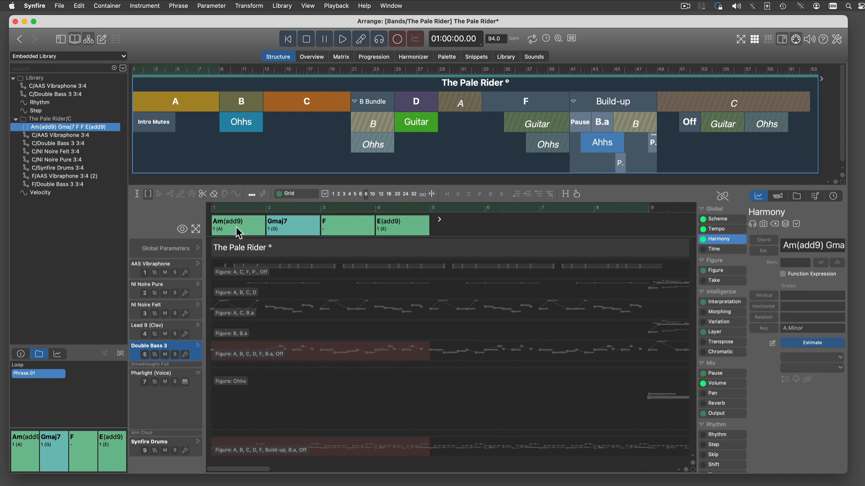
drag(263, 226, 79, 212)
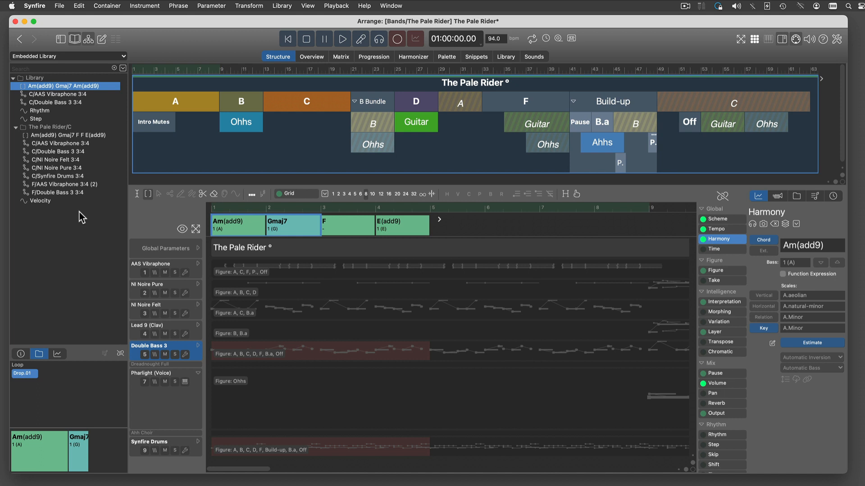
- Save the embedded library as a file named New Library in the Libraries folder
click(287, 6)
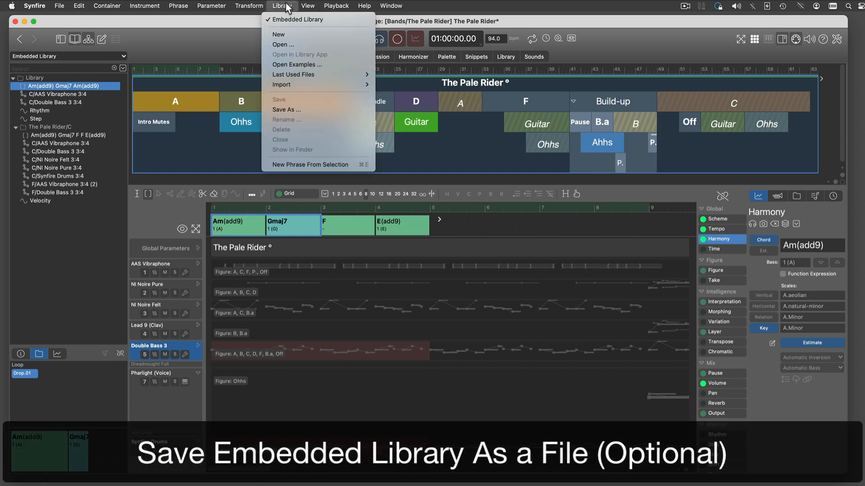
click(307, 110)
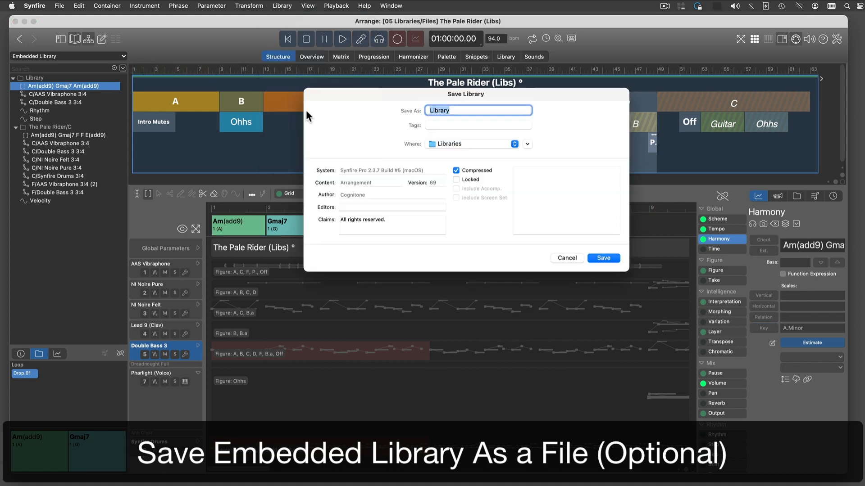
text(New Library)
key(Return)
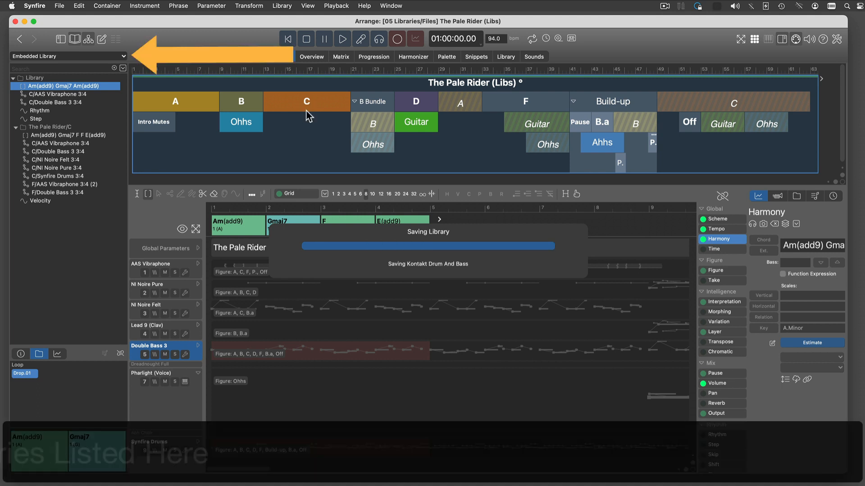
click(17, 128)
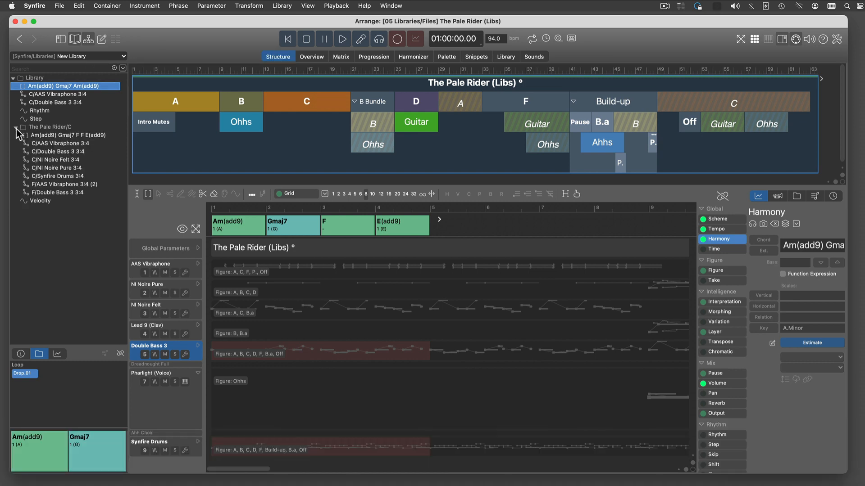
- Display the Figure parameter of the C/AAS Vibraphone 3:4 phrase on the Library page
click(497, 59)
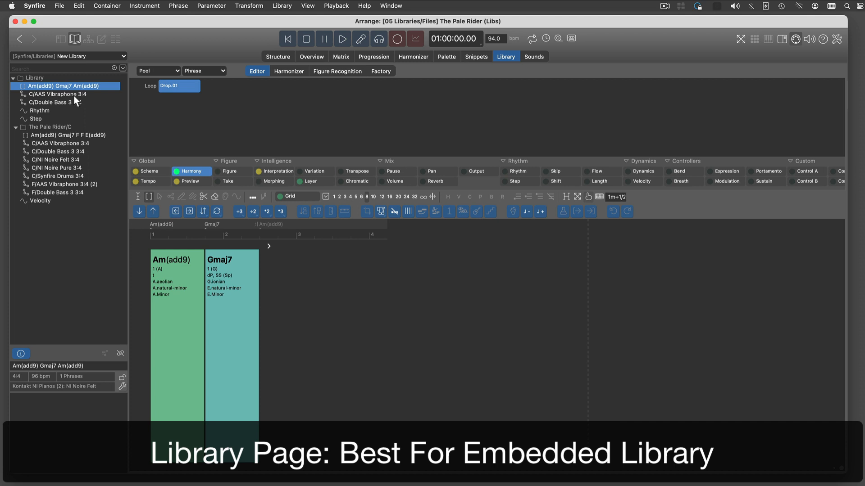
click(74, 95)
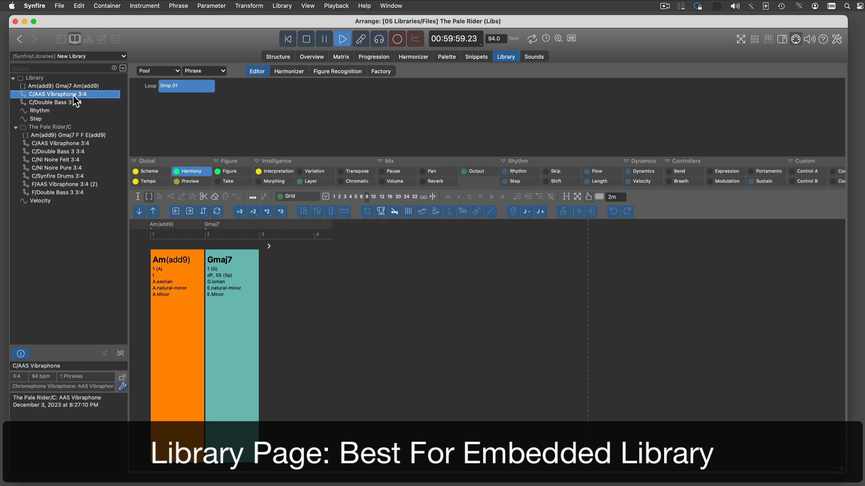
click(235, 172)
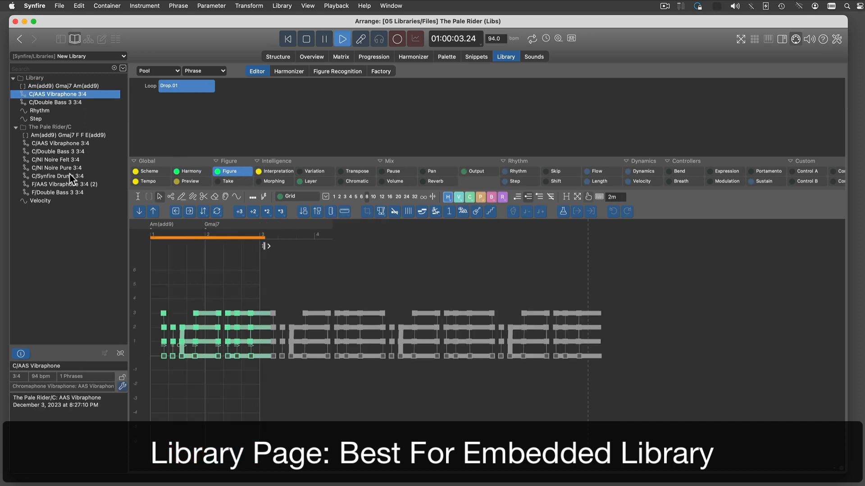
- Select the F/AAS Vibraphone 3:4 (2) phrase pool, and open New Library in the standalone Library App
click(47, 185)
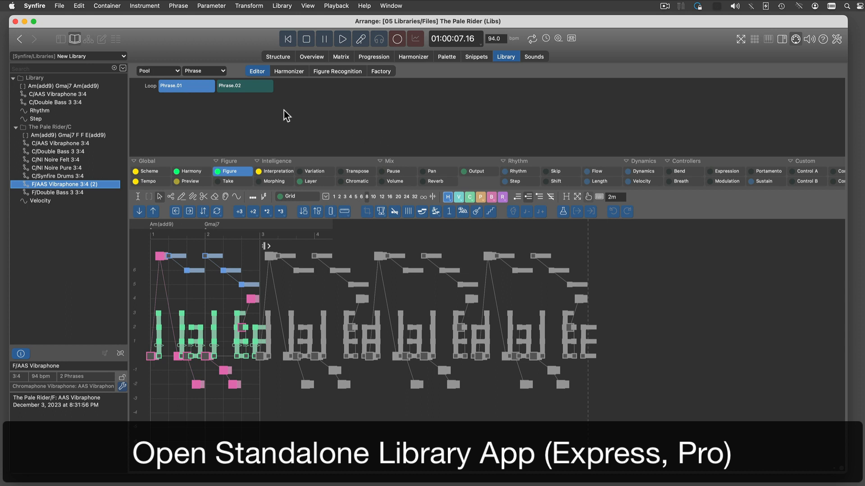
click(60, 6)
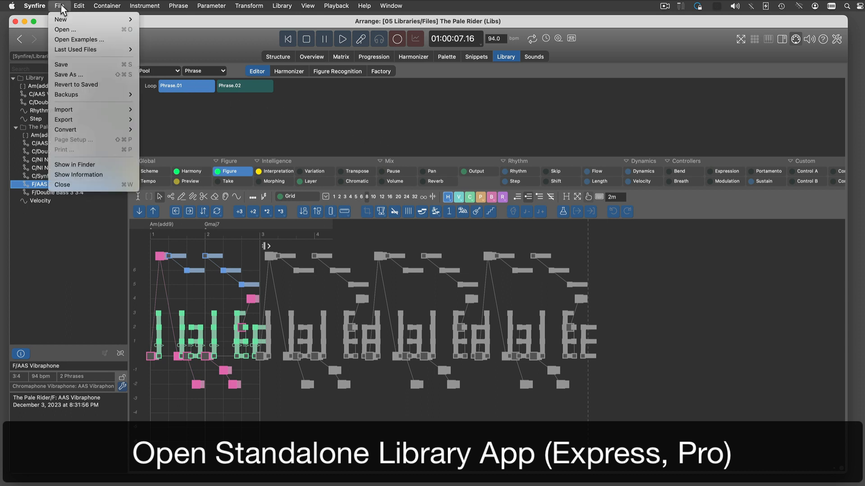
mouse_move(68, 19)
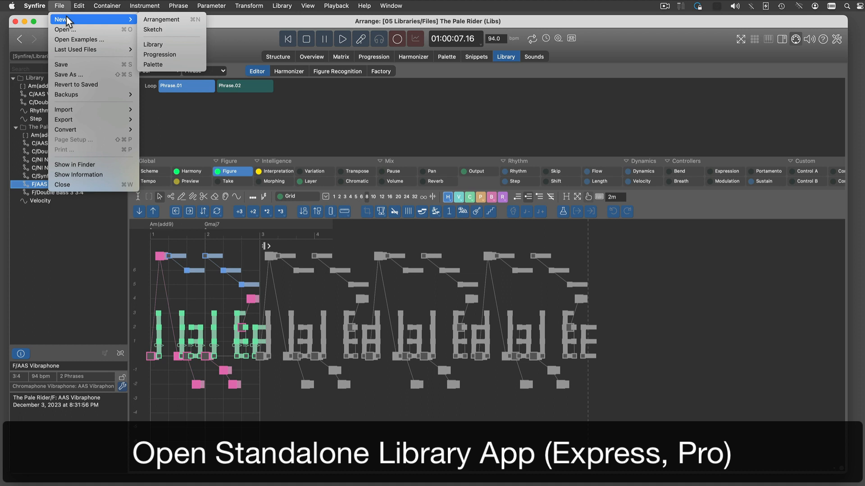
click(203, 45)
click(284, 6)
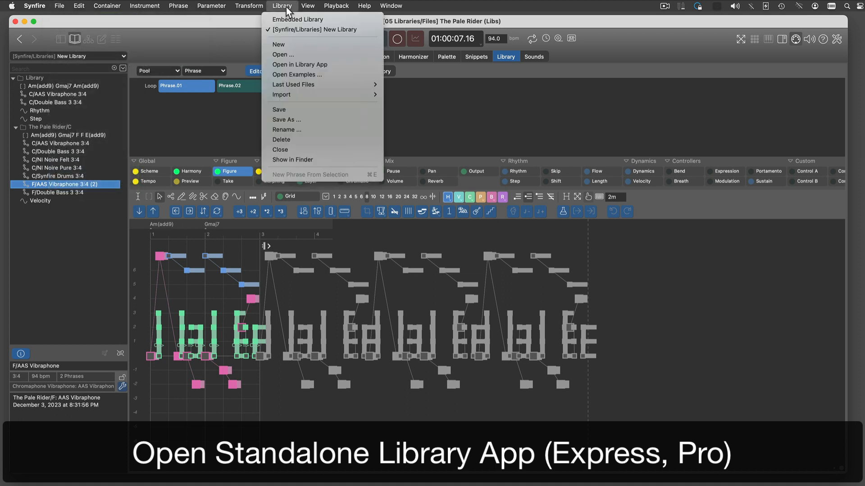
click(333, 67)
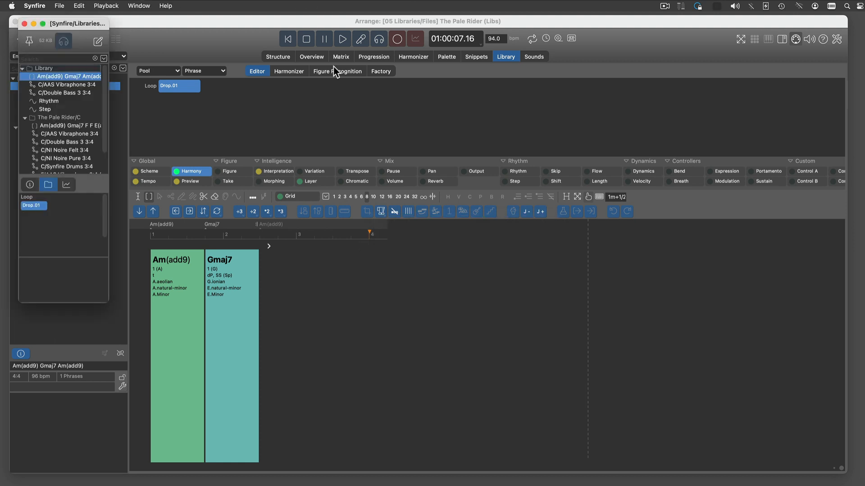
- Expand the standalone library into the wide editor, return it to the narrow browser, and pin it on top of other windows
click(101, 42)
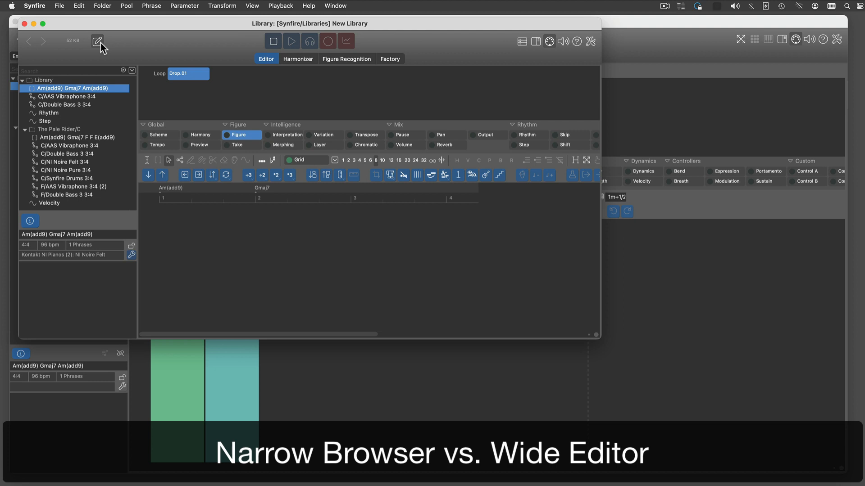
click(101, 42)
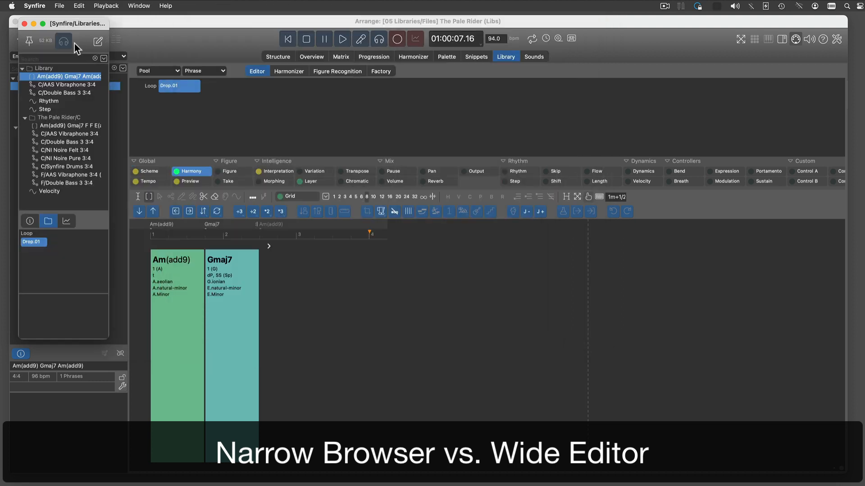
click(30, 42)
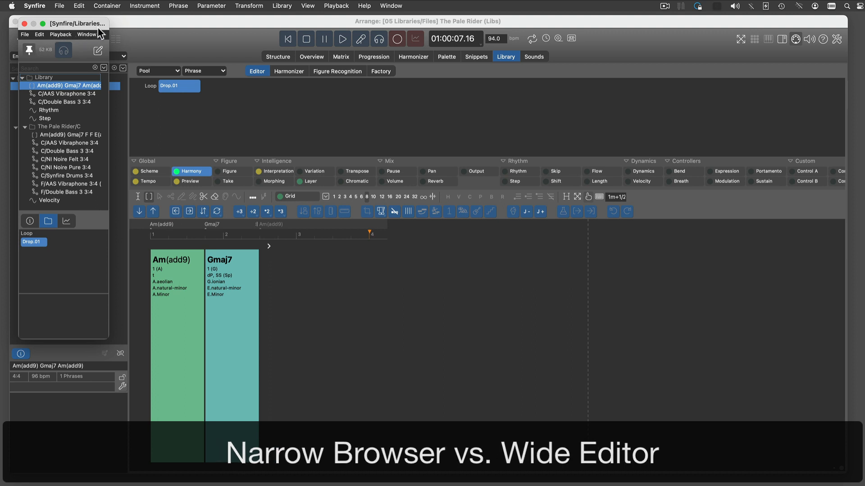
- Move the arrangement window aside on its Structure page and lengthen the pinned library window
drag(129, 22, 212, 20)
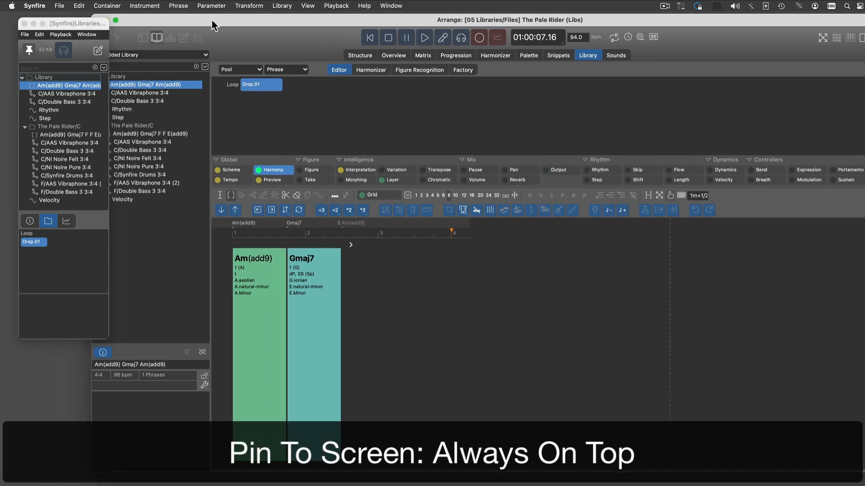
click(359, 56)
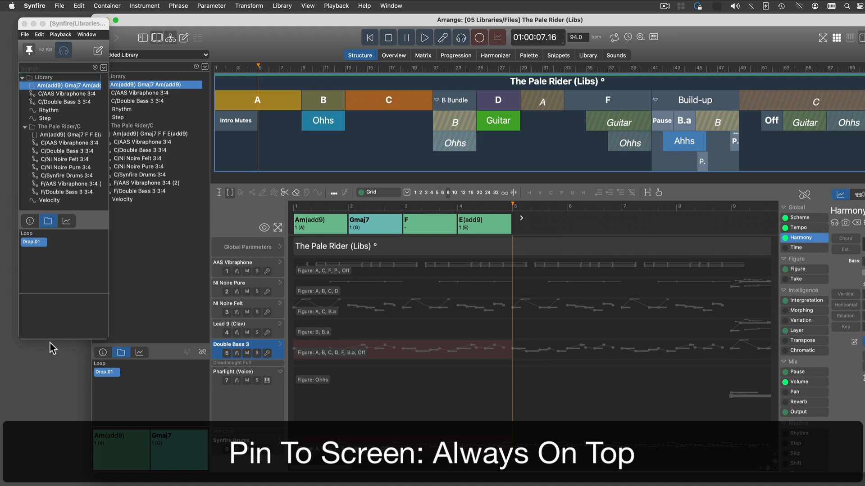
drag(48, 339, 47, 420)
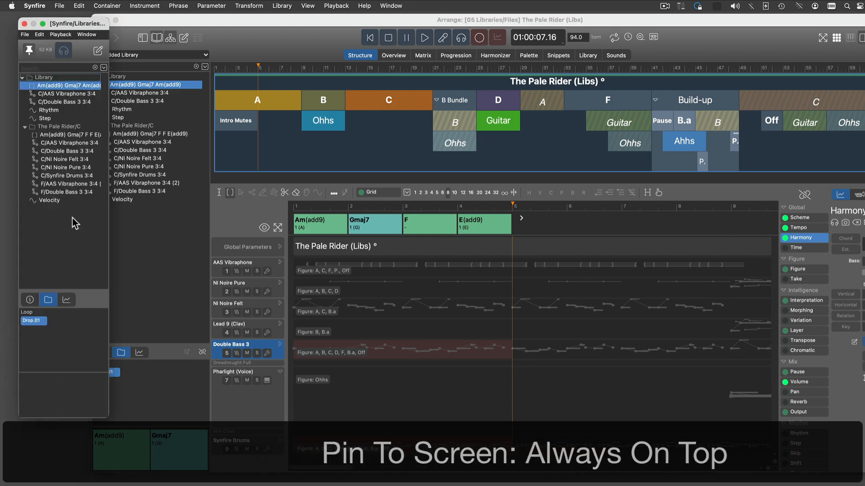
- Copy the Rhythmic folder from the large example library into the small example library, and its Drama pool into New Library
drag(53, 177, 375, 150)
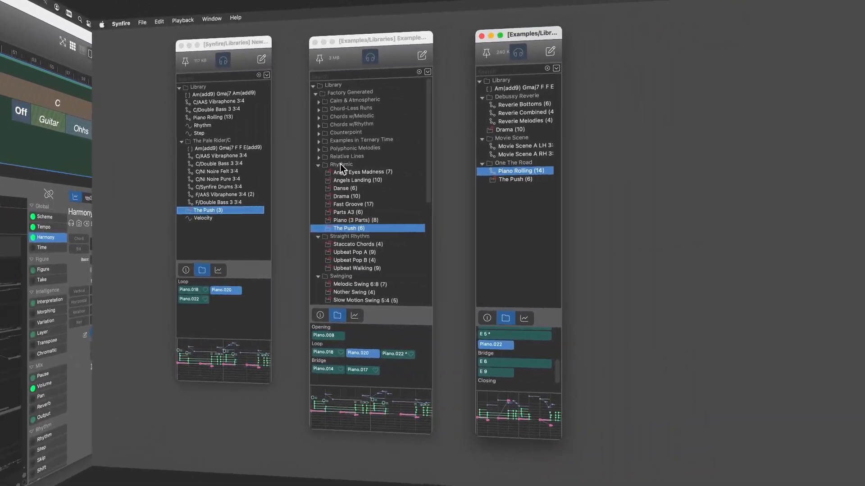
click(464, 166)
drag(460, 164, 539, 168)
drag(355, 167, 450, 216)
click(424, 189)
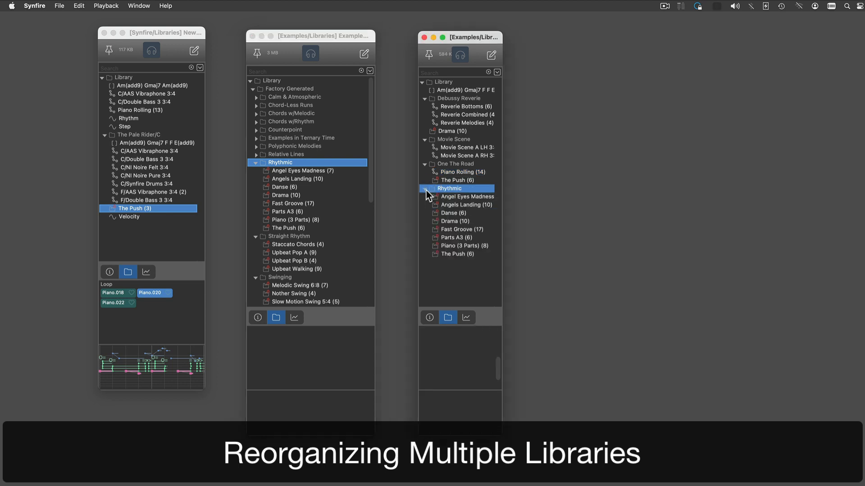
click(446, 221)
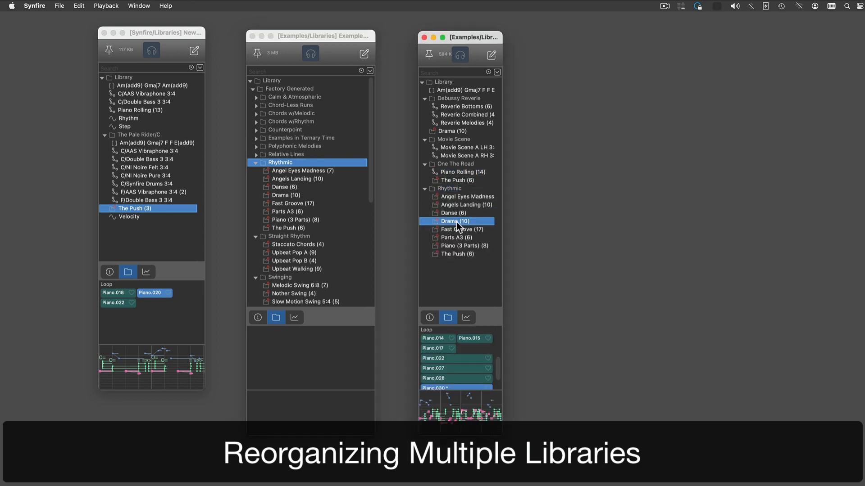
drag(286, 195, 190, 246)
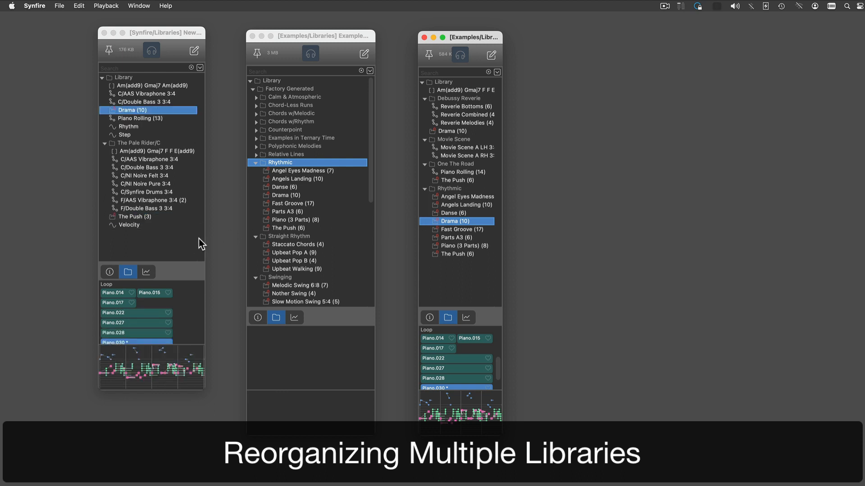
- Copy phrases PhraseA.035 and PhraseA.040 from the Angels Landing pool into the Drama pool of the large example library
click(283, 195)
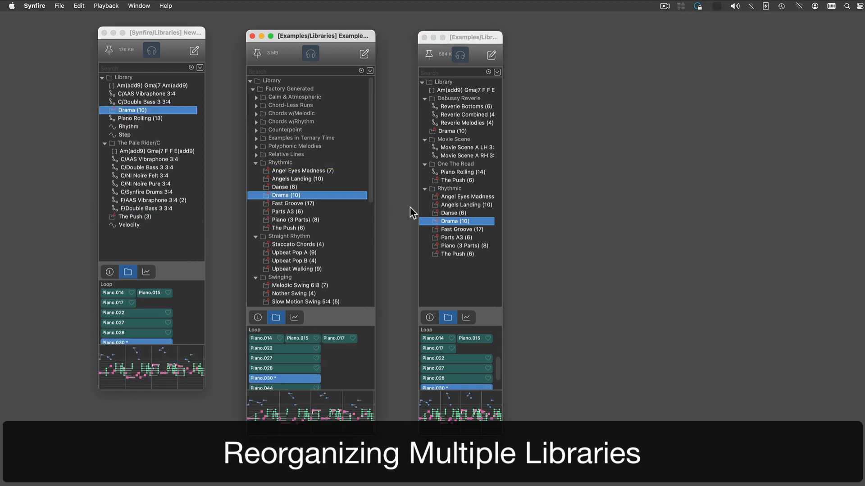
click(462, 206)
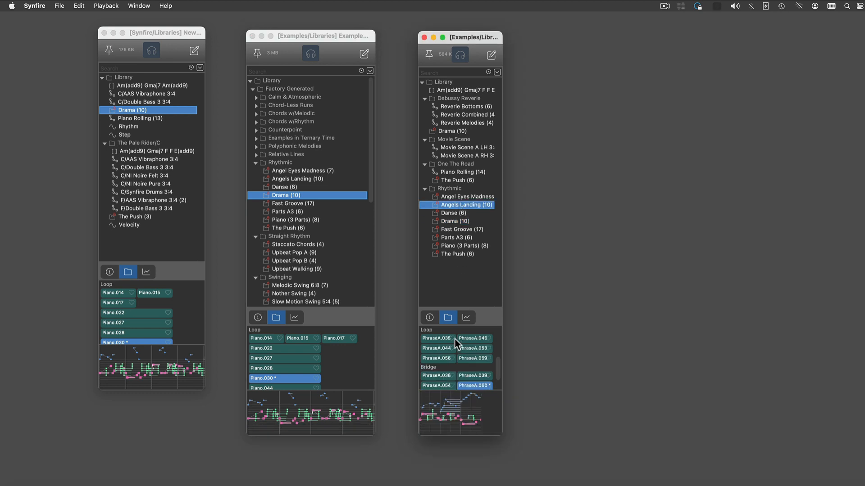
drag(445, 339, 350, 360)
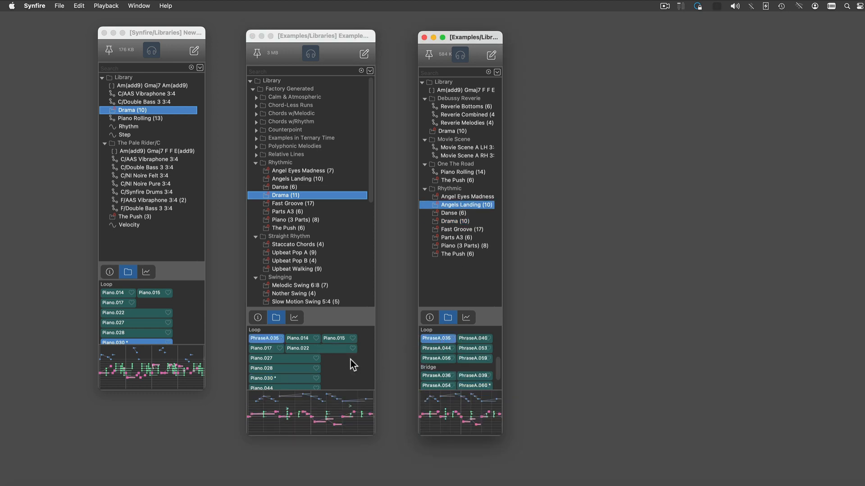
drag(467, 339, 354, 364)
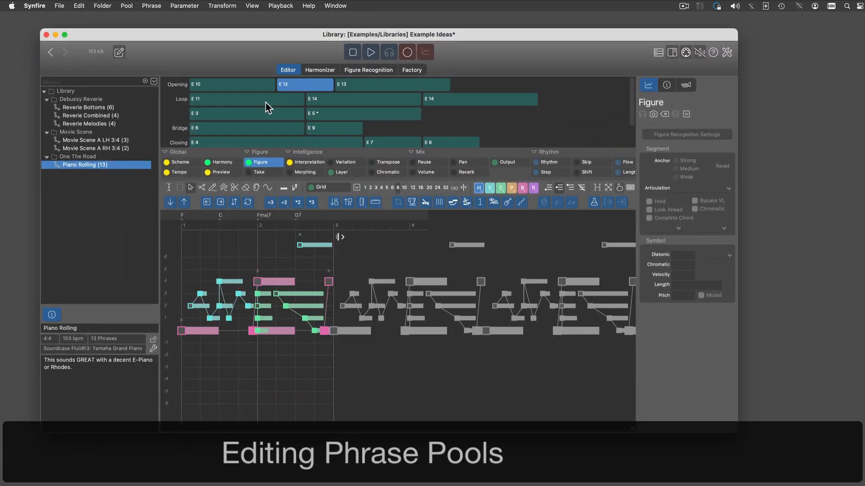
- Move phrase E 3 from Piano Rolling to the Reverie Bottoms pool, and copy it into the One The Road folder as its own pool
click(265, 103)
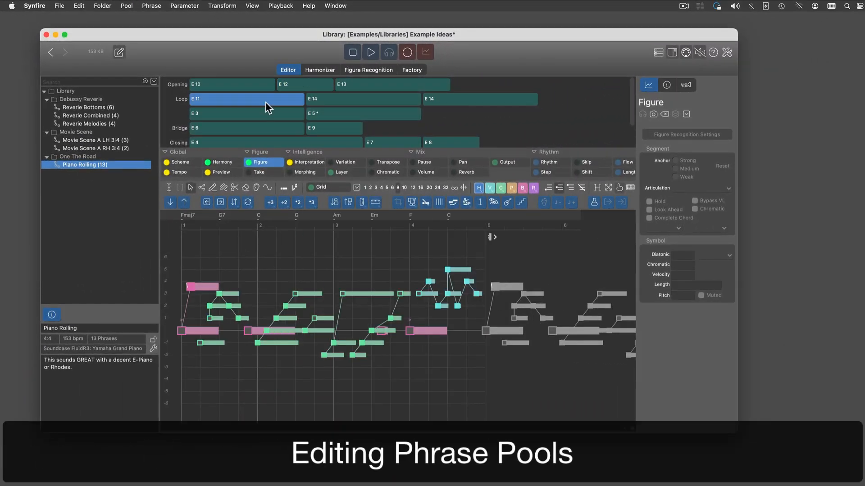
click(315, 103)
click(254, 116)
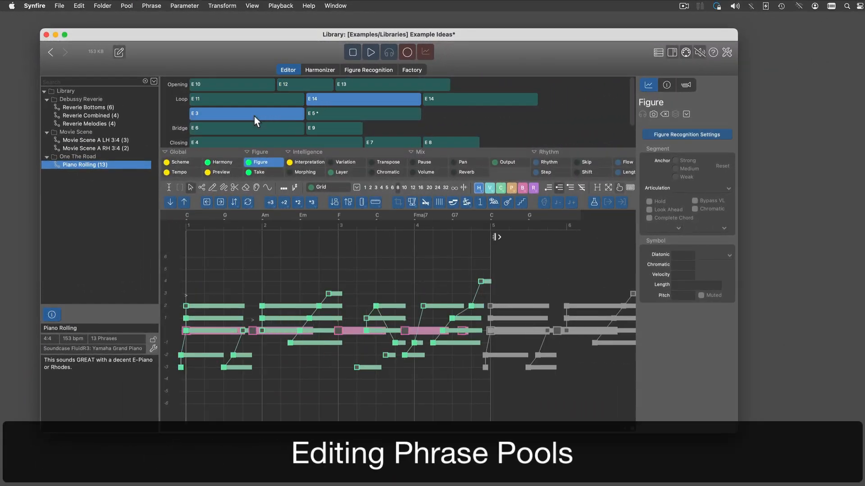
drag(271, 113, 142, 115)
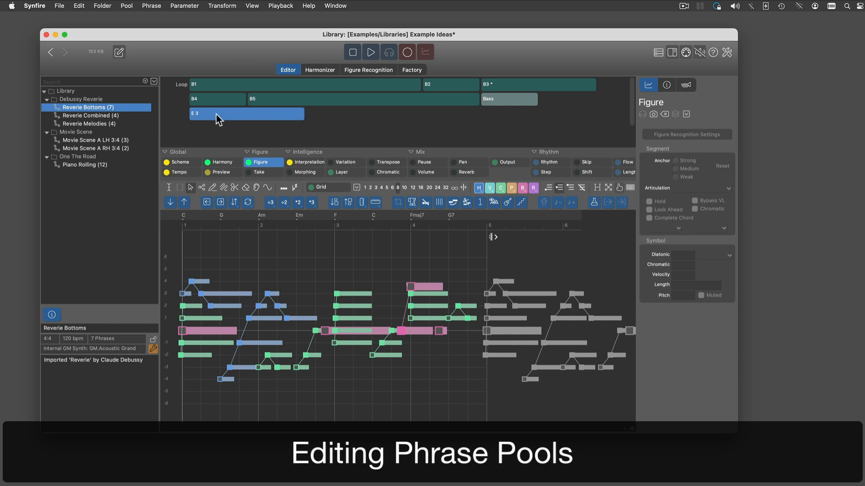
drag(216, 114, 109, 160)
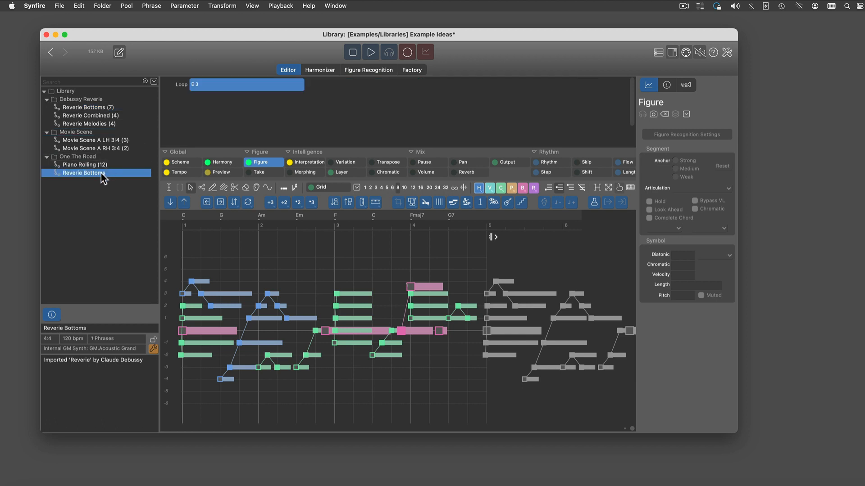
- Harmonize the first E 14 loop phrase of Piano Rolling and show the chord suggestions at bar 2
click(102, 165)
click(331, 98)
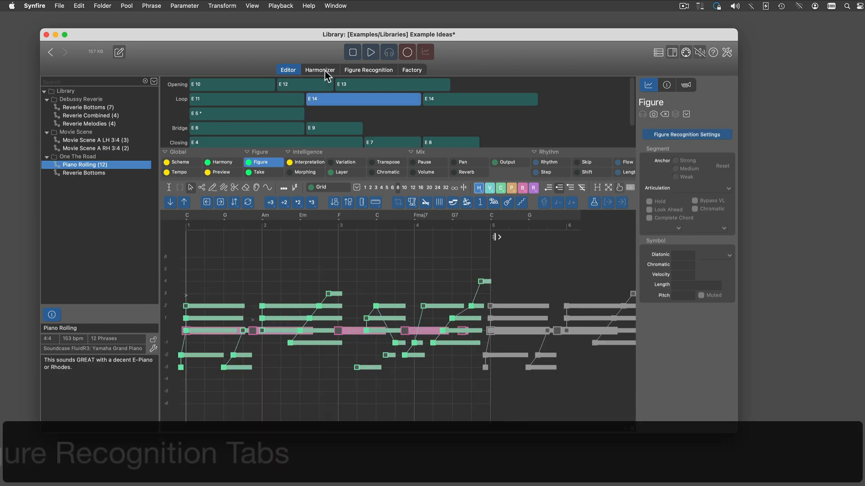
click(325, 71)
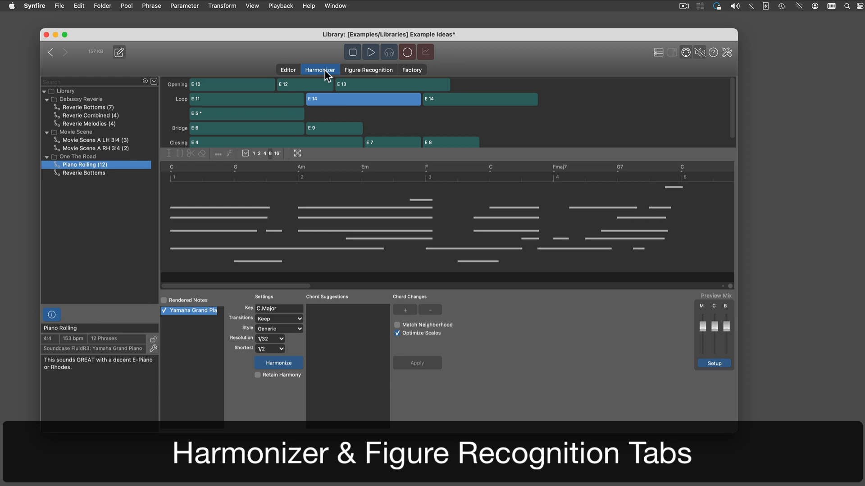
click(285, 363)
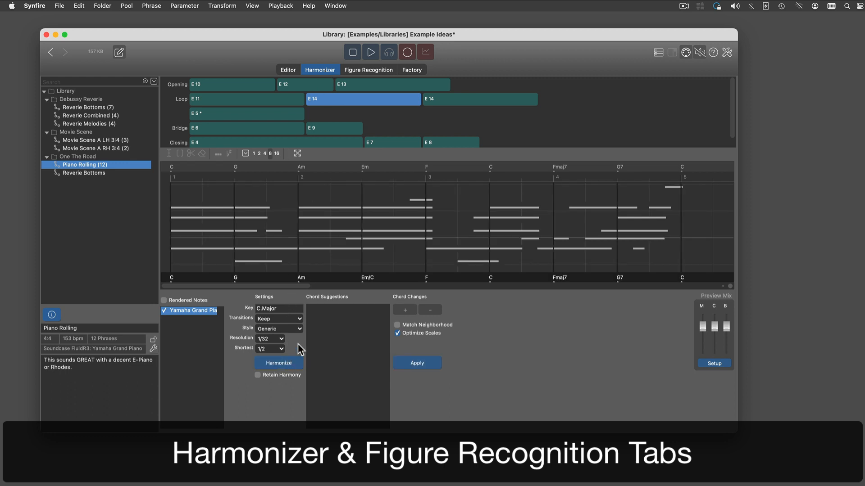
click(299, 263)
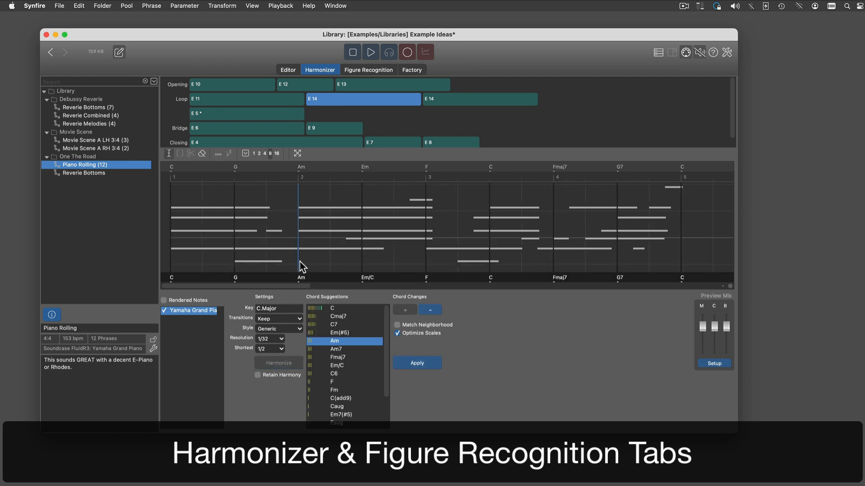
- Run Figure Recognition on the Take of the E 14 phrase
click(381, 71)
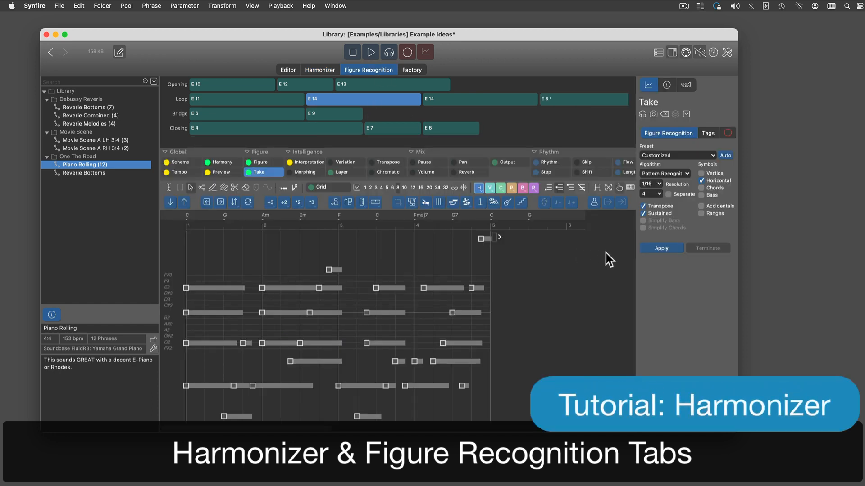
click(662, 249)
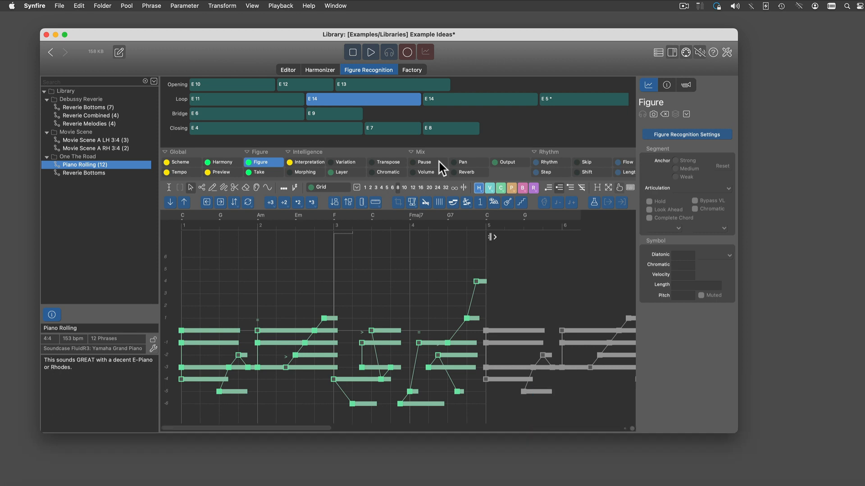
- View the pool-wide Tempo and Interpretation parameters of the E 14 phrase
click(189, 163)
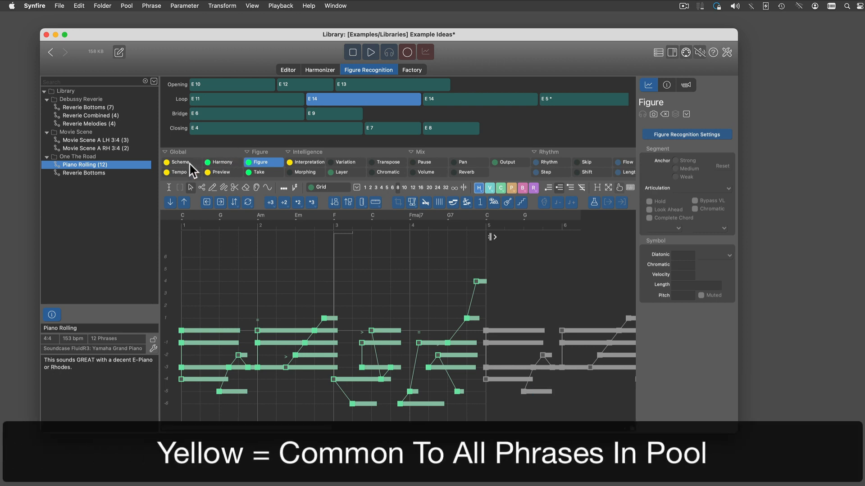
click(185, 174)
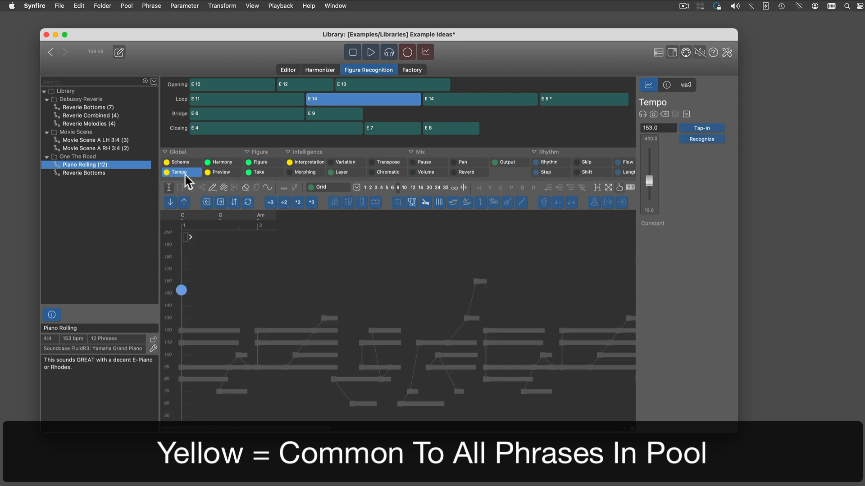
click(219, 174)
click(306, 163)
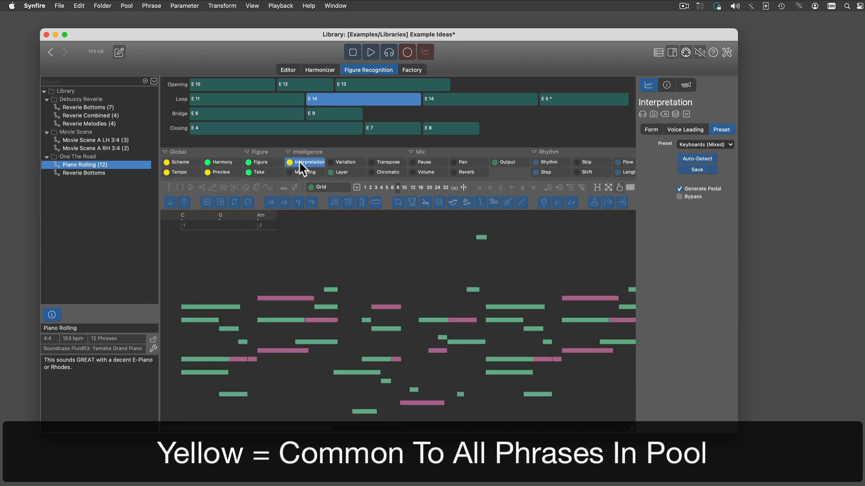
- Extract the Rhythm parameter of the E 14 phrase as a separate library entry, and return to the Piano Rolling pool
scroll(353, 168, right, 6)
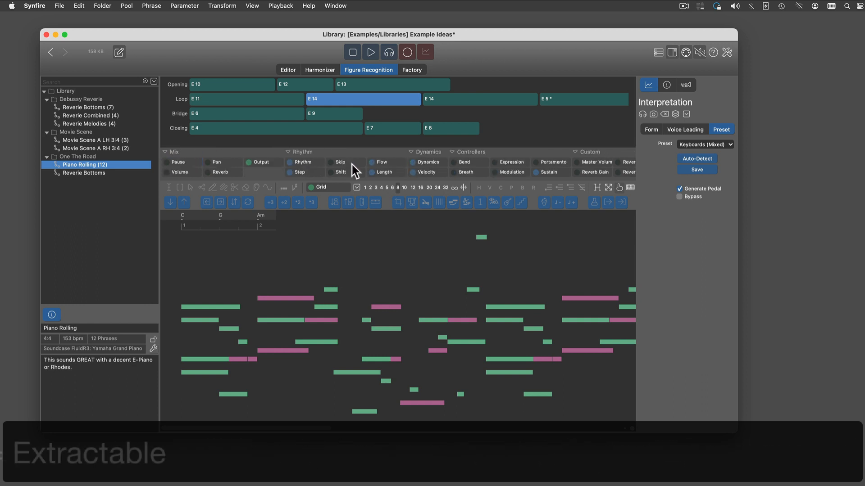
click(310, 163)
drag(311, 164, 134, 197)
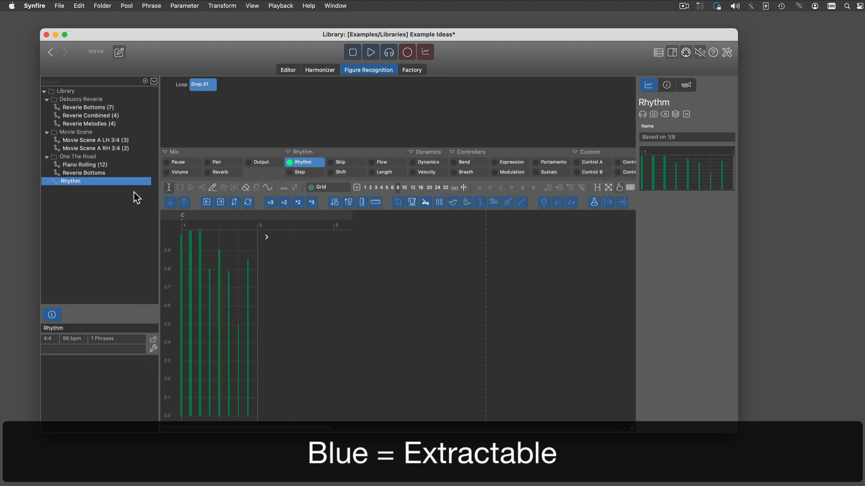
click(118, 165)
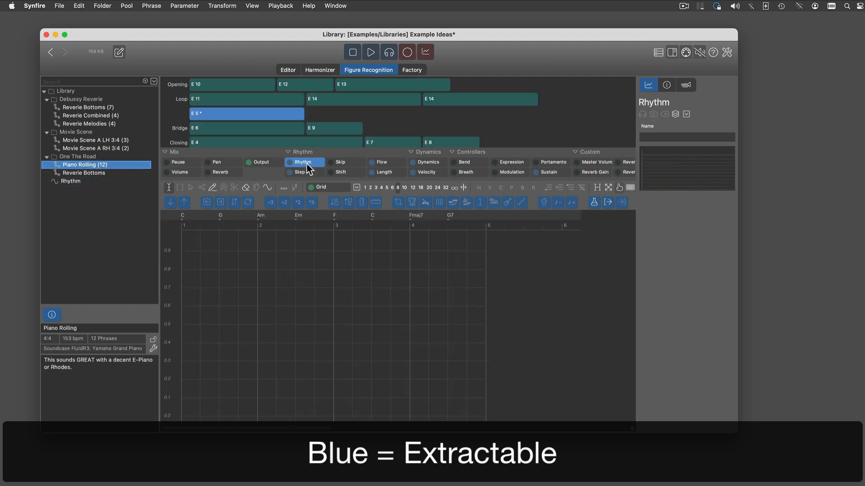
- Extract the Velocity parameter of the first E 14 loop phrase of Piano Rolling as a separate library entry
click(380, 102)
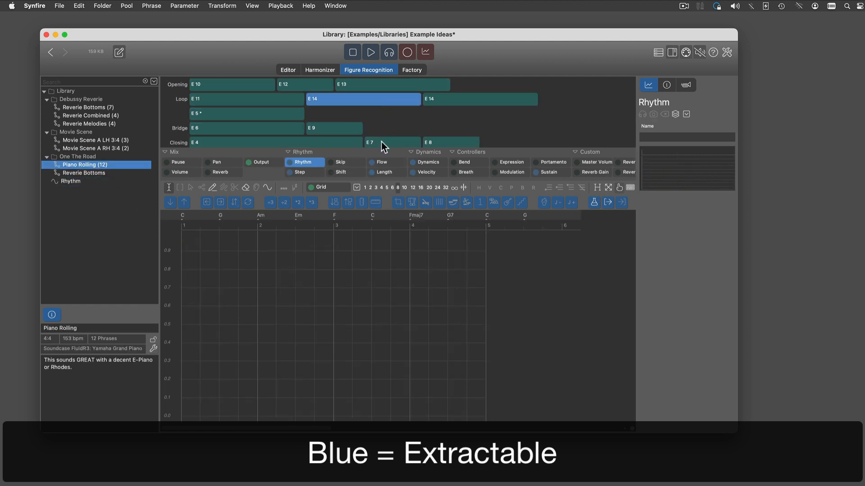
click(432, 172)
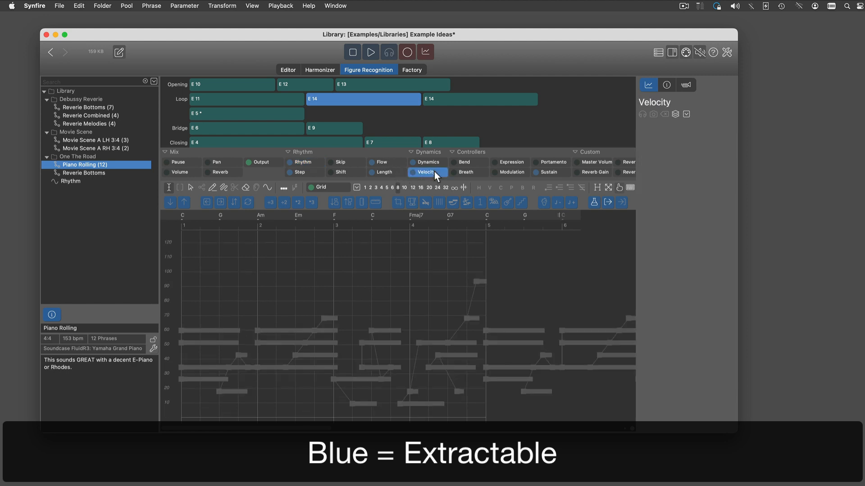
drag(433, 172, 102, 192)
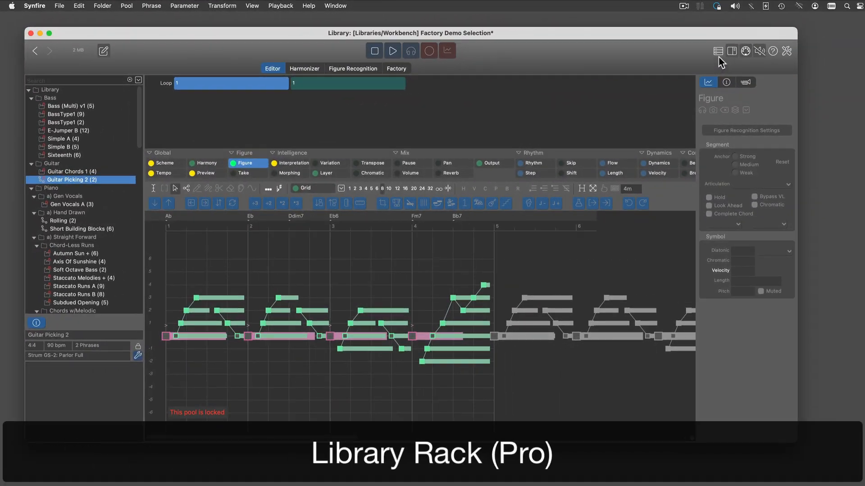
- View the library rack of Factory Demo Selection, and return to the Guitar Picking 2 phrase editor
click(718, 51)
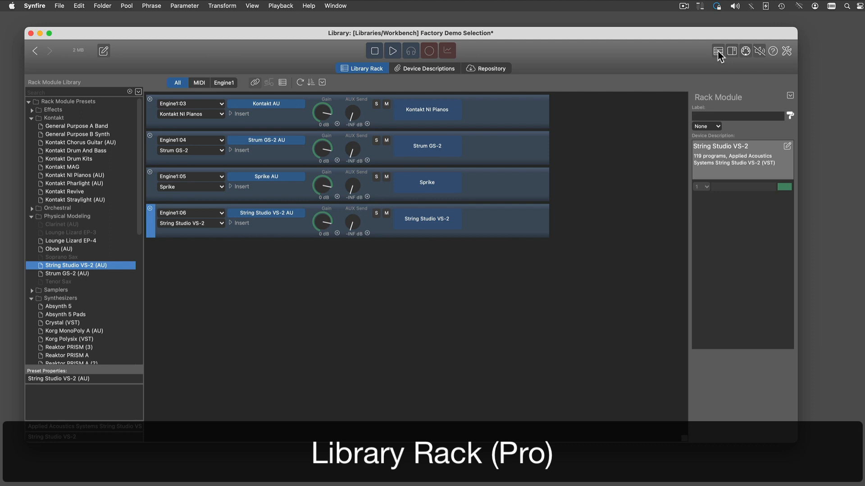
click(717, 51)
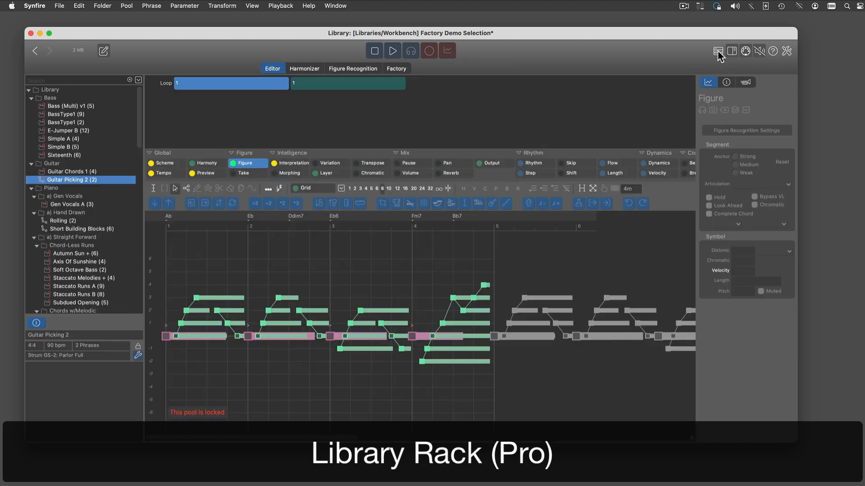
- Examine the Sound Wizard's New Rack Module options for the Guitar Picking 2 pool, and close the wizard without assigning a sound
click(138, 356)
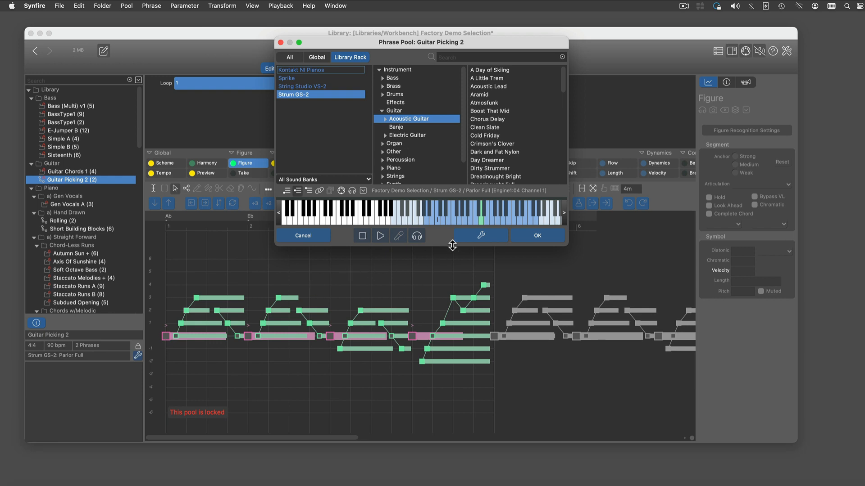
click(469, 240)
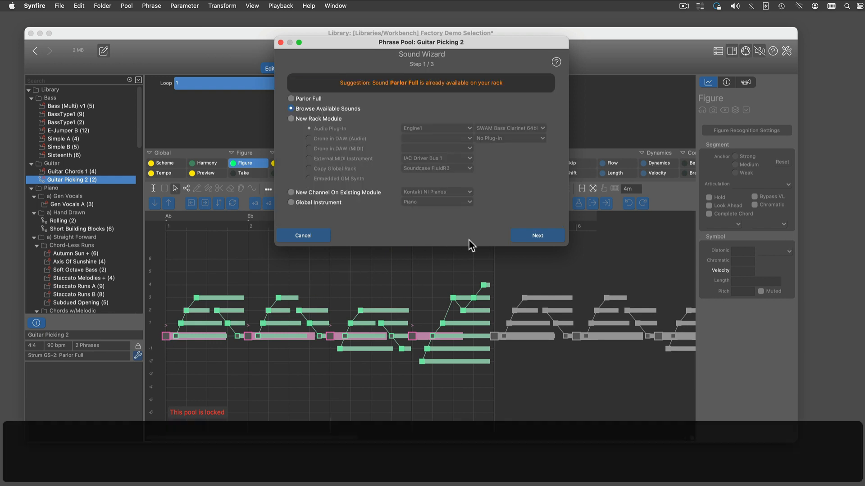
click(330, 119)
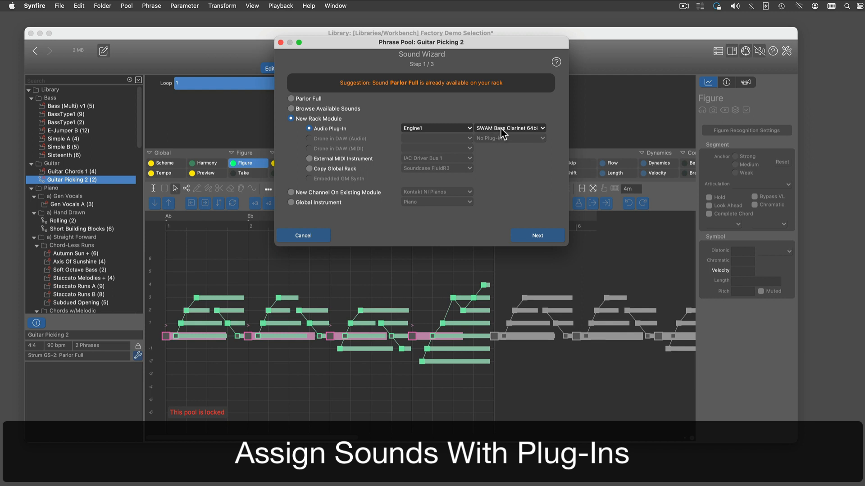
click(303, 236)
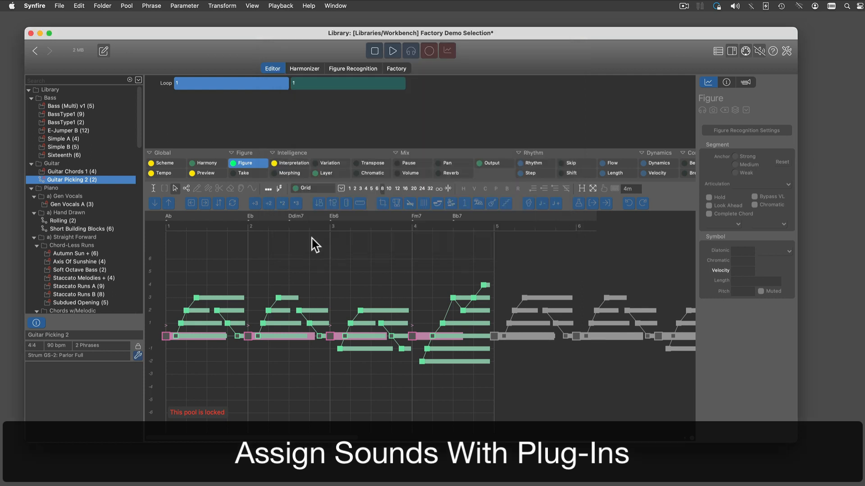